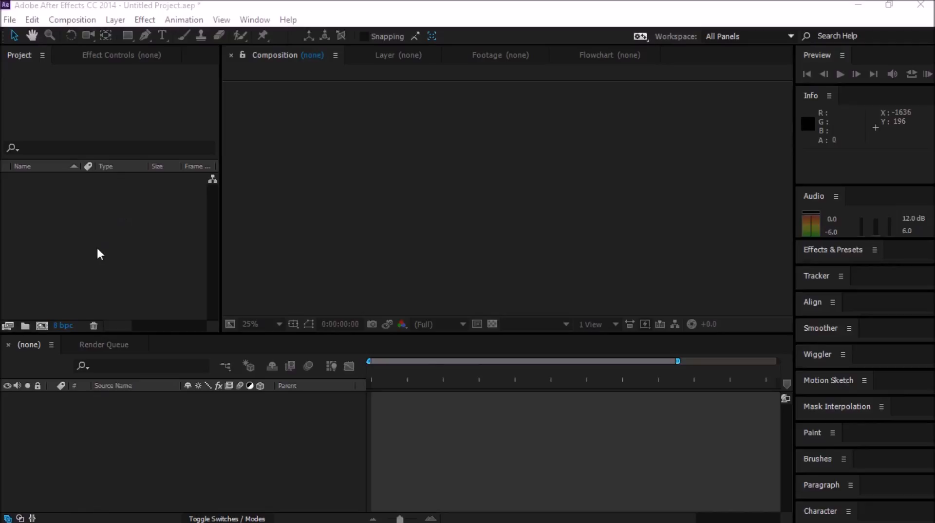
# - Import all five DSC photos and the MOV_3368 video from the Photos folder on the Desktop as footage
pyautogui.click(10, 20)
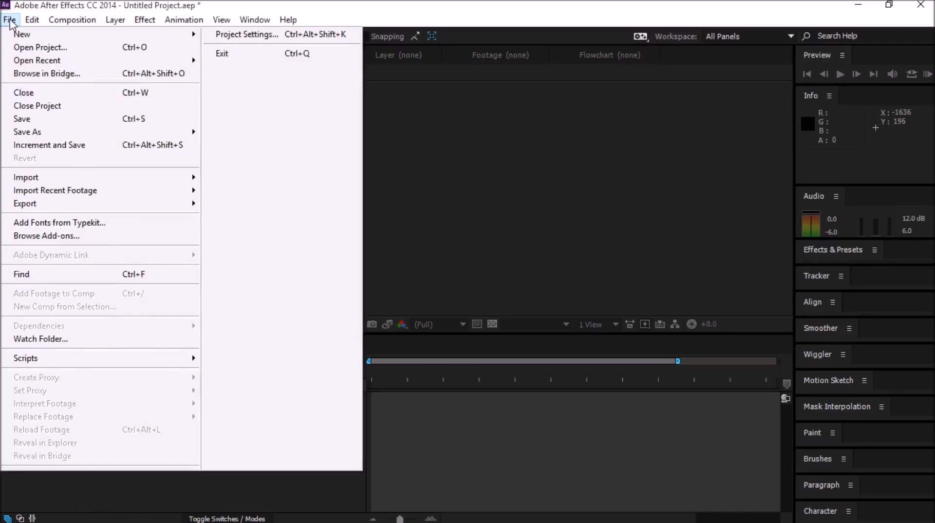
pyautogui.moveTo(158, 179)
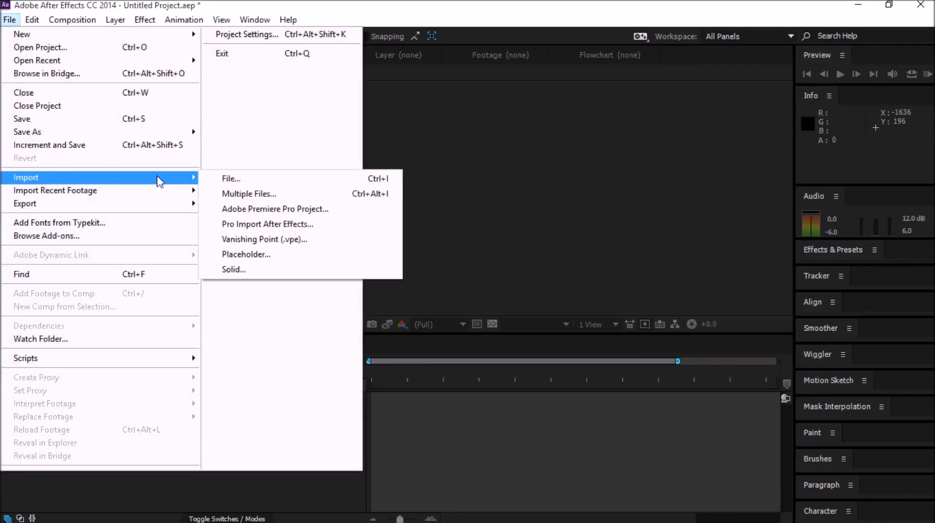
pyautogui.click(234, 177)
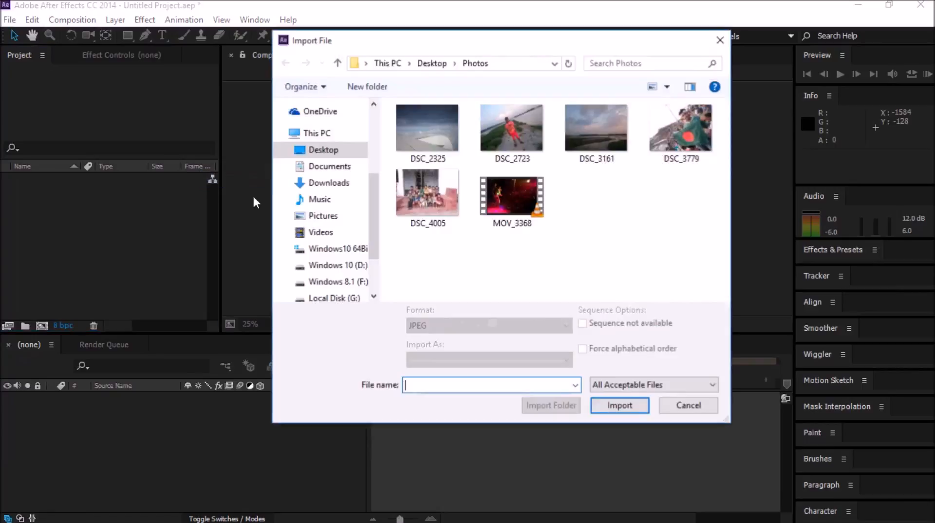
pyautogui.click(427, 149)
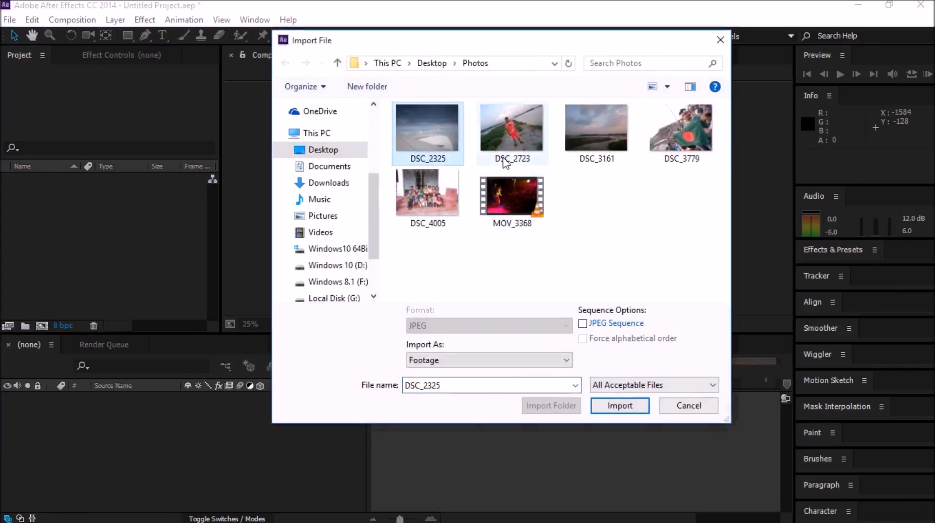
pyautogui.click(507, 146)
pyautogui.click(614, 144)
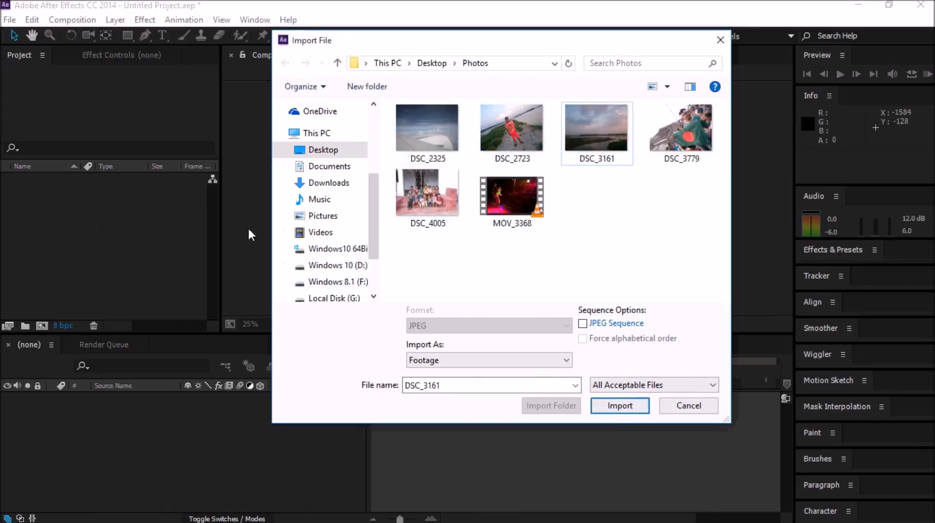
pyautogui.moveTo(415, 248); pyautogui.dragTo(697, 116)
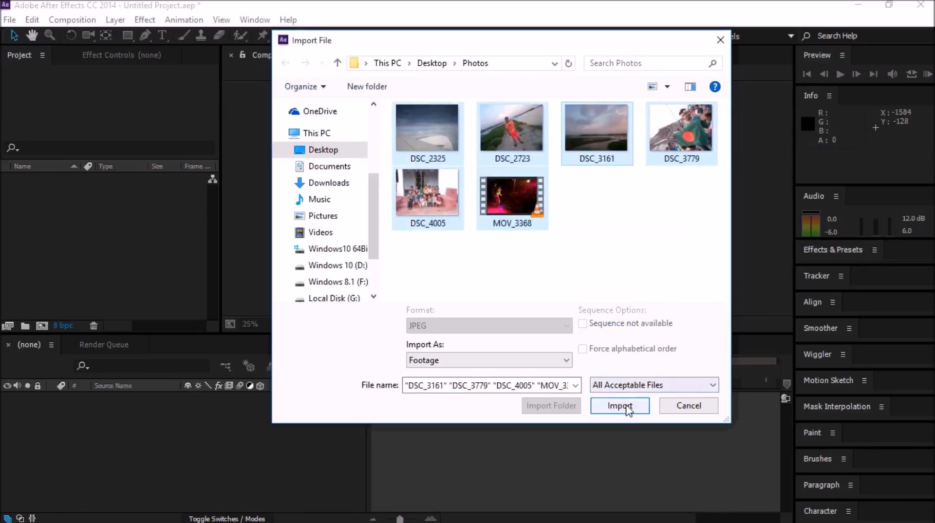
pyautogui.click(604, 226)
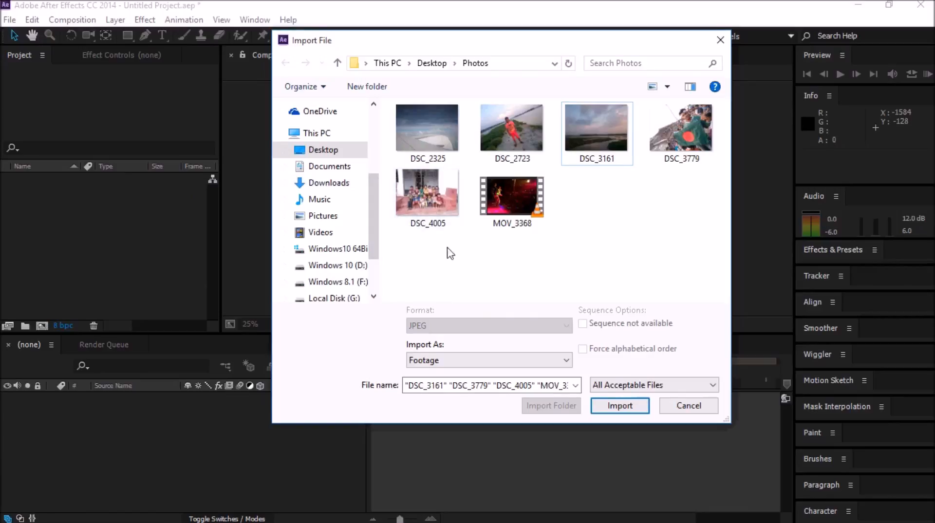
pyautogui.click(609, 406)
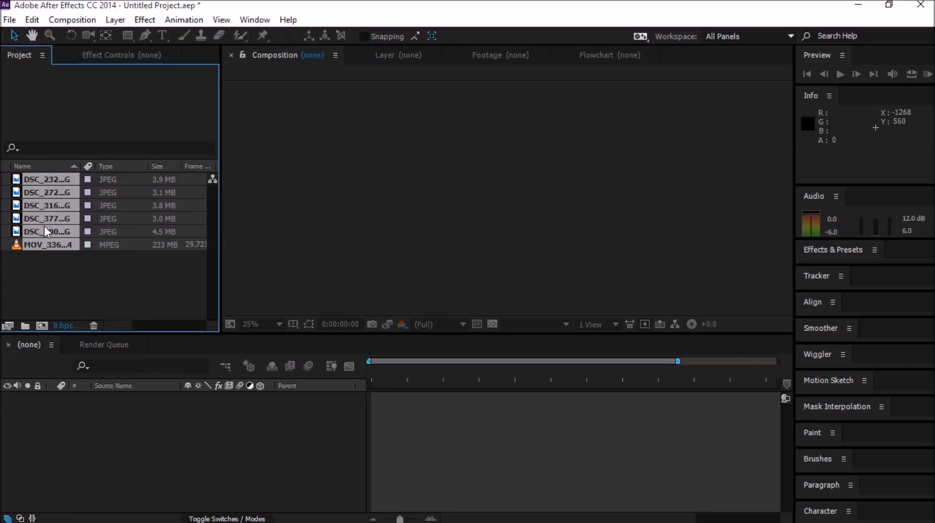
pyautogui.click(55, 264)
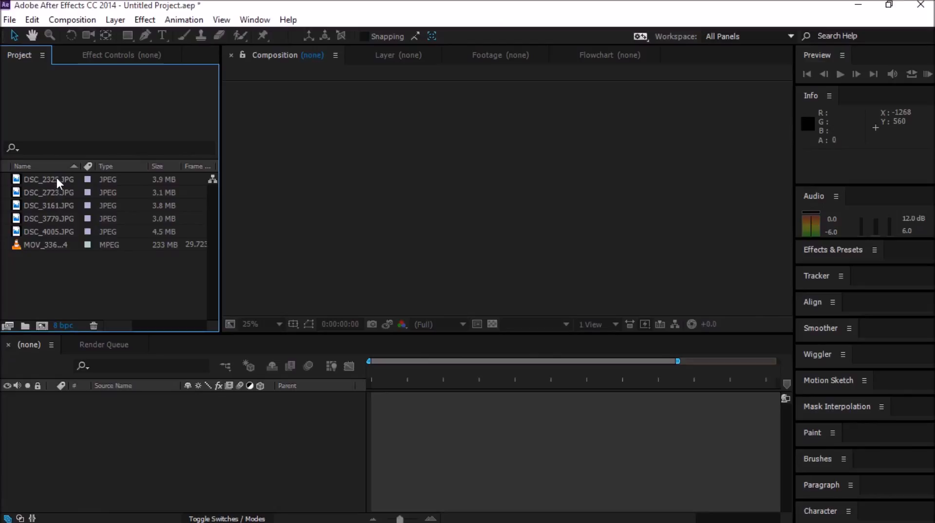
# - Create a project folder named Photos and move the five JPEG images into it
pyautogui.click(24, 329)
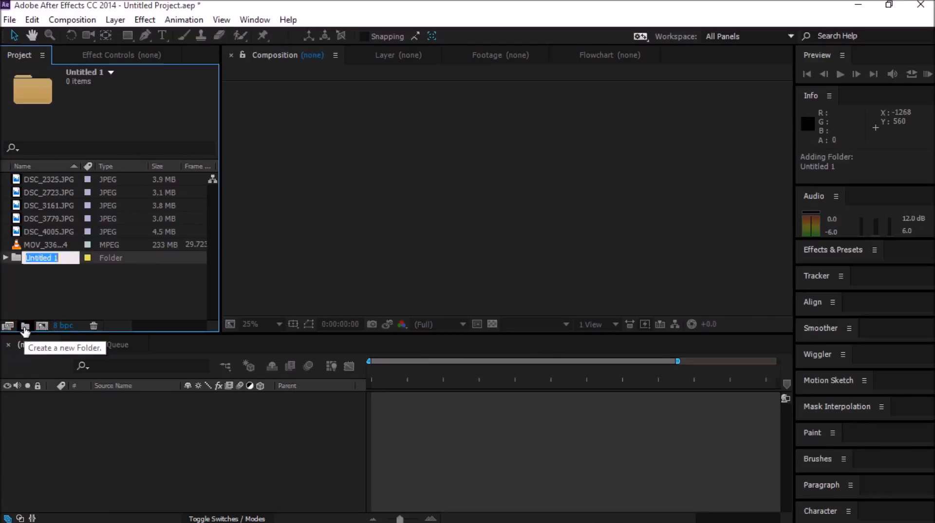
pyautogui.click(45, 273)
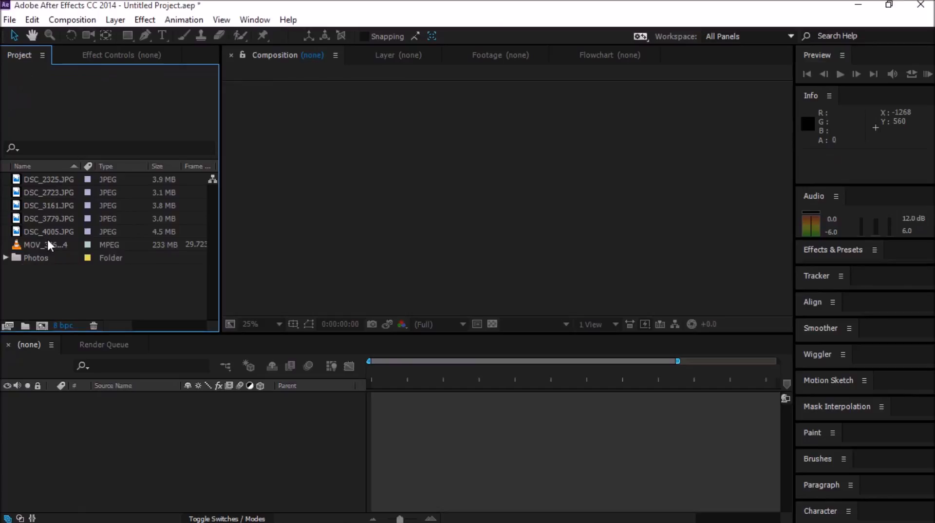
pyautogui.click(45, 178)
pyautogui.keyDown('ctrl'); pyautogui.click(48, 191); pyautogui.keyUp('ctrl')
pyautogui.keyDown('ctrl'); pyautogui.click(47, 205); pyautogui.keyUp('ctrl')
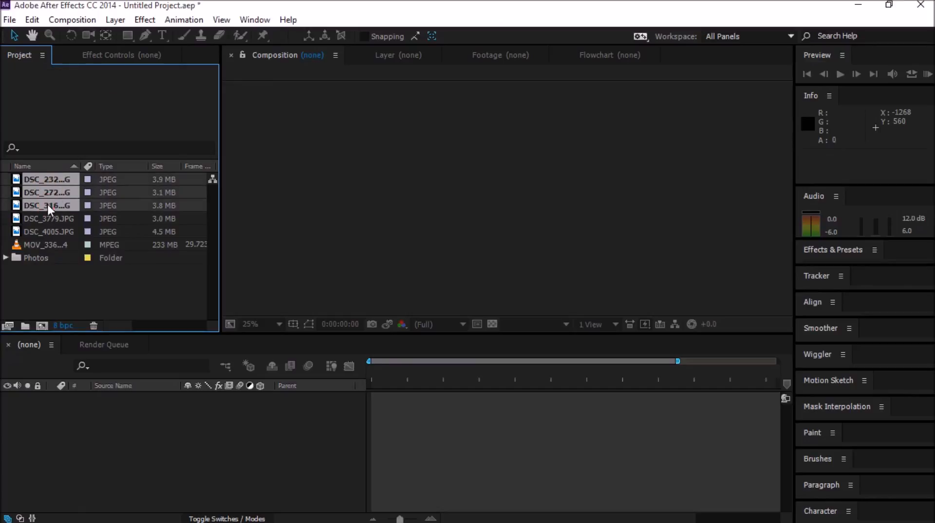
pyautogui.keyDown('ctrl'); pyautogui.click(48, 219); pyautogui.keyUp('ctrl')
pyautogui.keyDown('ctrl'); pyautogui.click(50, 234); pyautogui.keyUp('ctrl')
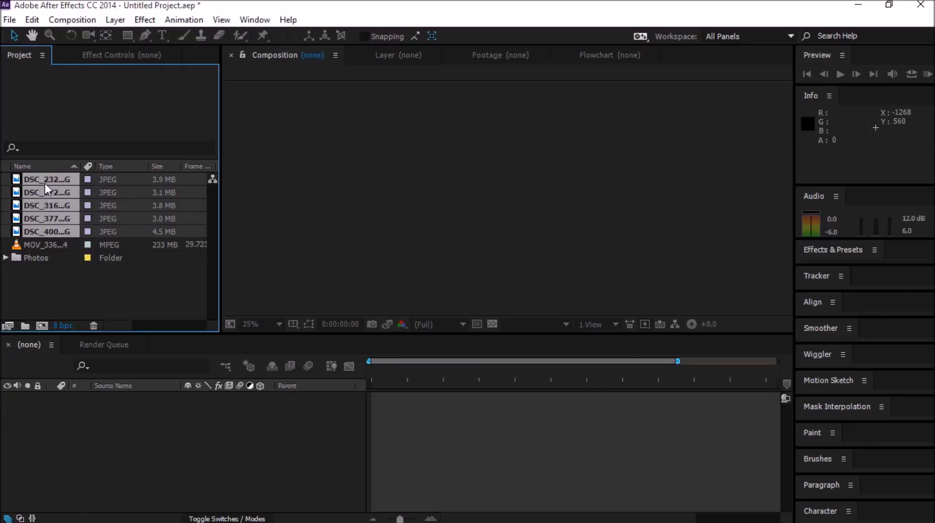
pyautogui.moveTo(43, 185); pyautogui.dragTo(43, 259)
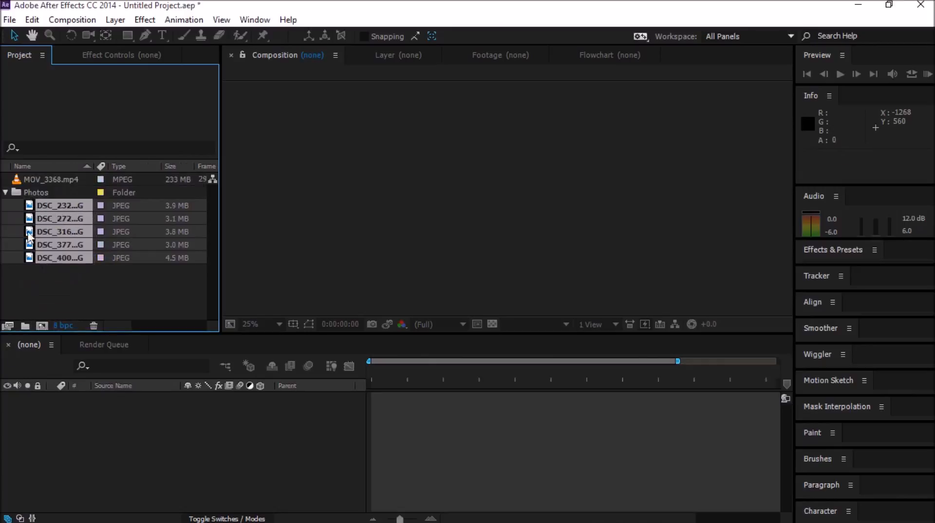
pyautogui.click(6, 193)
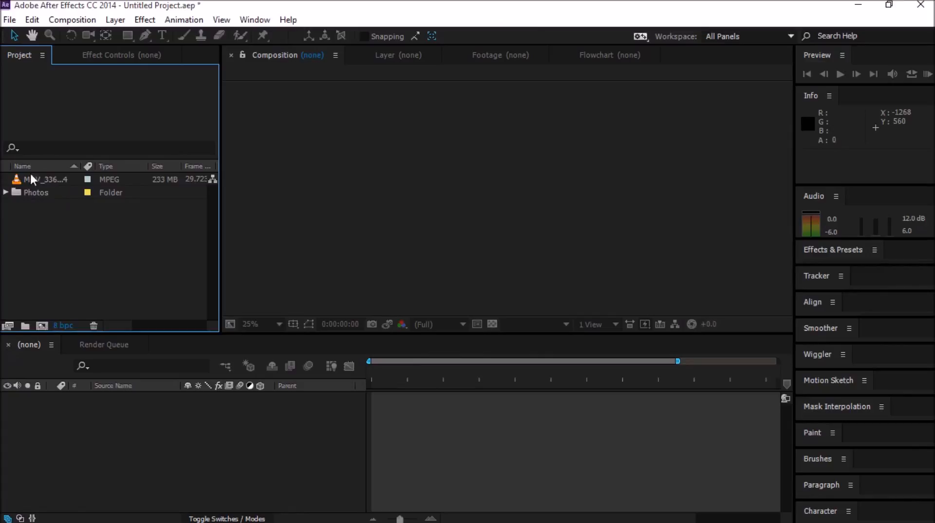
# - Create a second project folder named Voideos and move the MOV_3368.mp4 clip into it
pyautogui.click(25, 327)
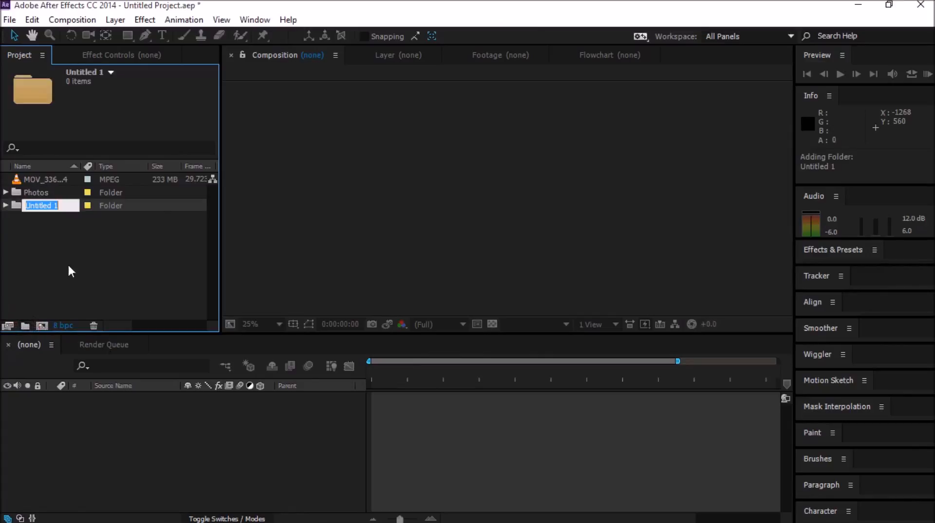
pyautogui.write('Voide')
pyautogui.press('BackSpace')
pyautogui.press('BackSpace')
pyautogui.write('deos')
pyautogui.click(108, 237)
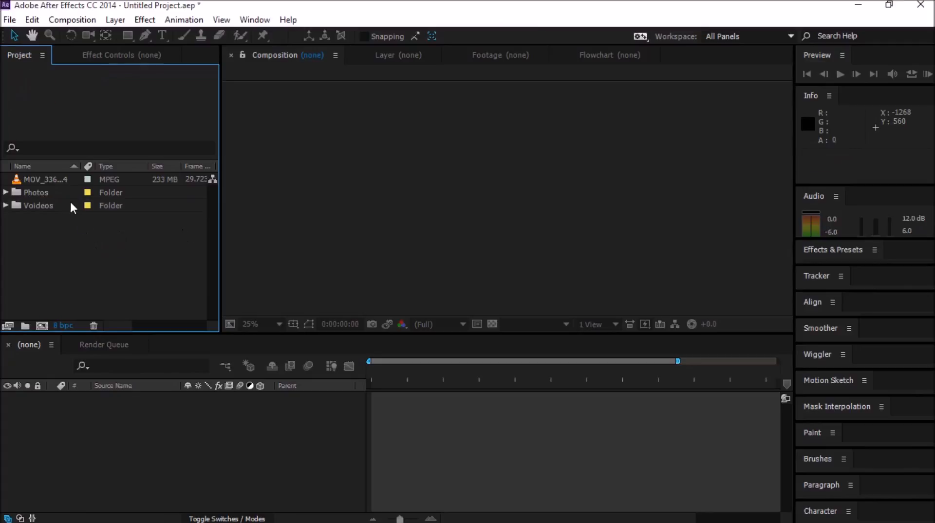
pyautogui.click(53, 179)
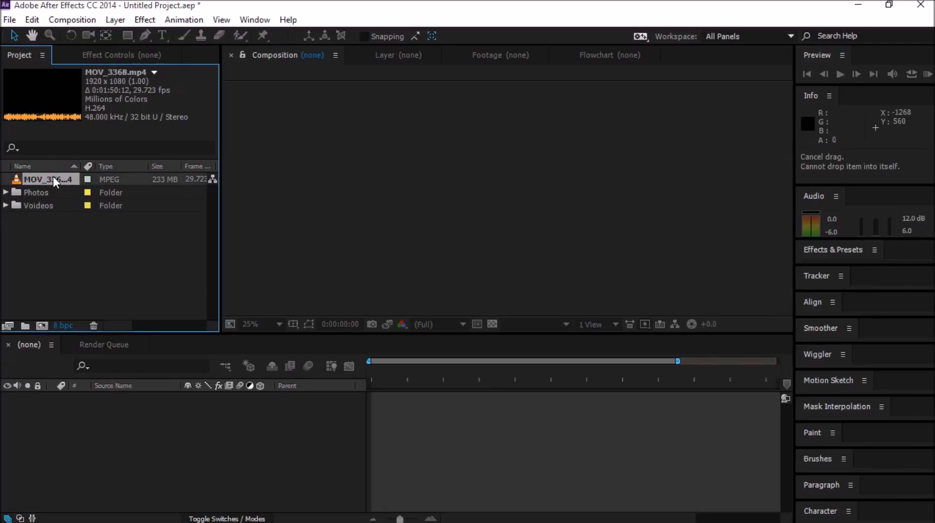
pyautogui.moveTo(54, 179); pyautogui.dragTo(49, 206)
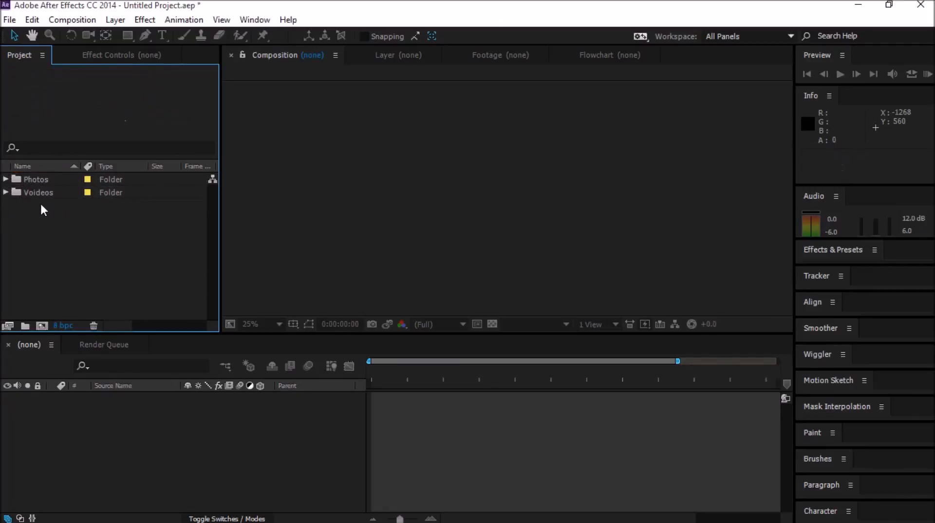
# - Rename the Voideos folder as Video
pyautogui.click(24, 192)
pyautogui.rightClick(31, 191)
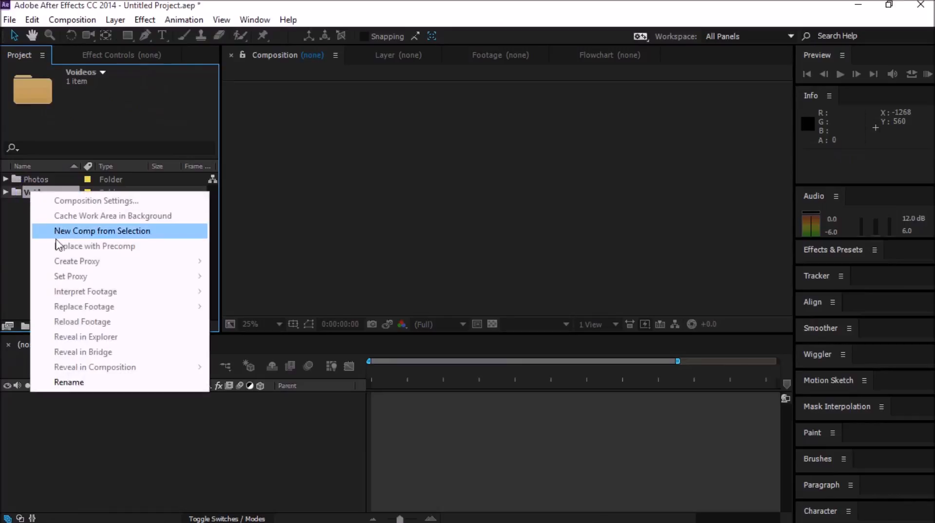
pyautogui.click(72, 383)
pyautogui.write('Vidwo')
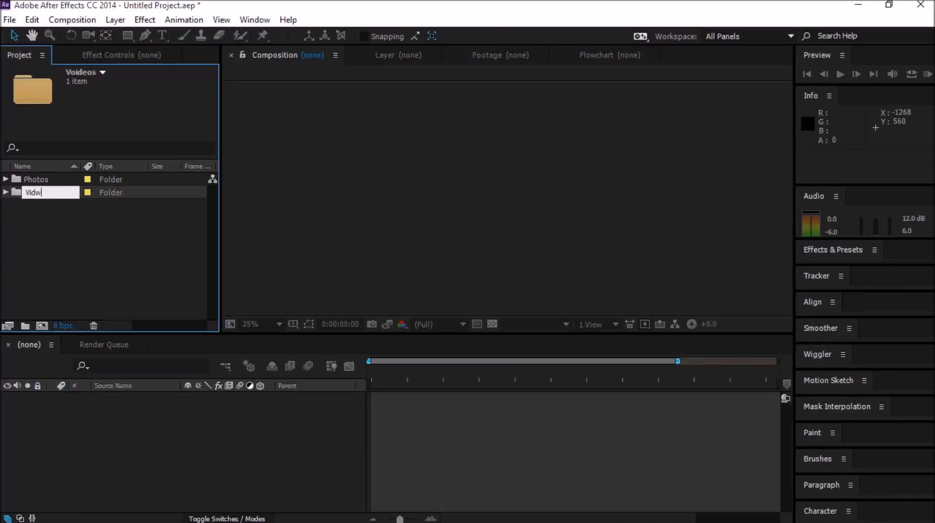
pyautogui.press('BackSpace')
pyautogui.press('BackSpace')
pyautogui.write('eo')
pyautogui.click(47, 217)
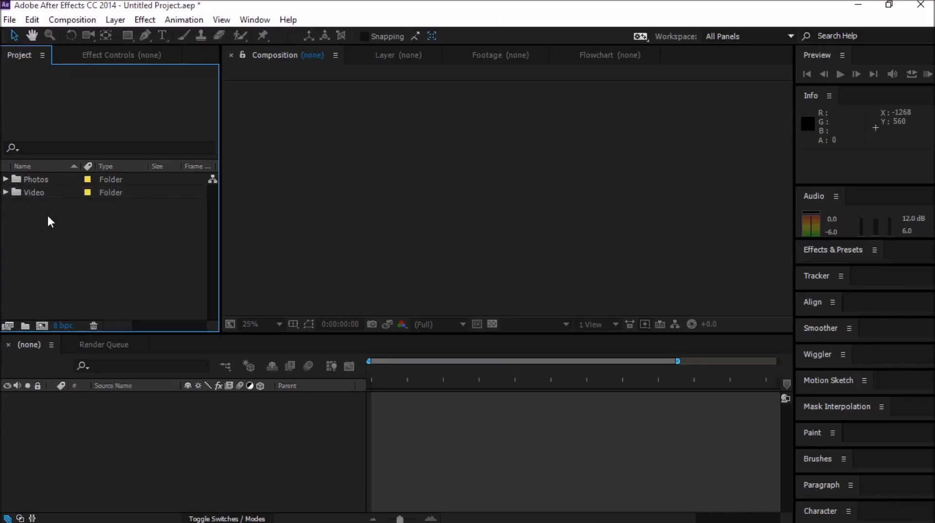
# - Expand the Photos and Video folders to check their contents, and collapse both again
pyautogui.click(5, 180)
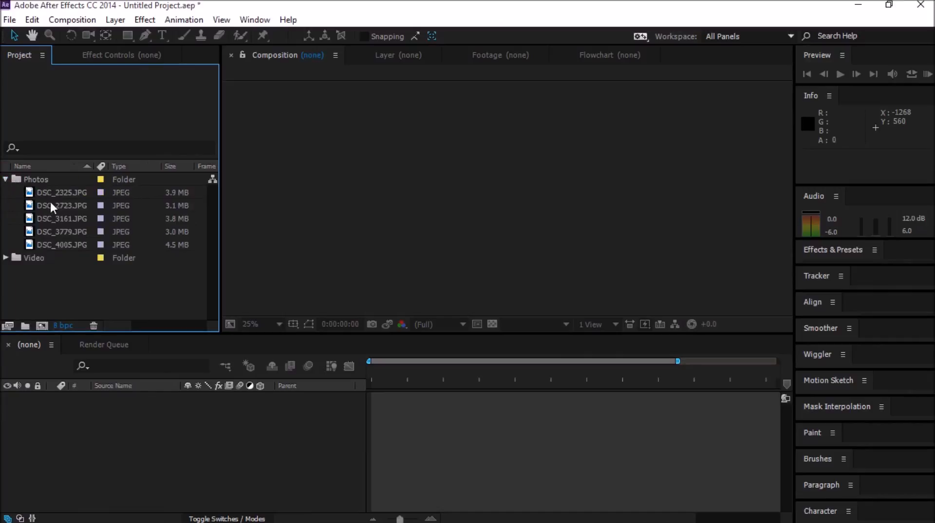
pyautogui.click(6, 258)
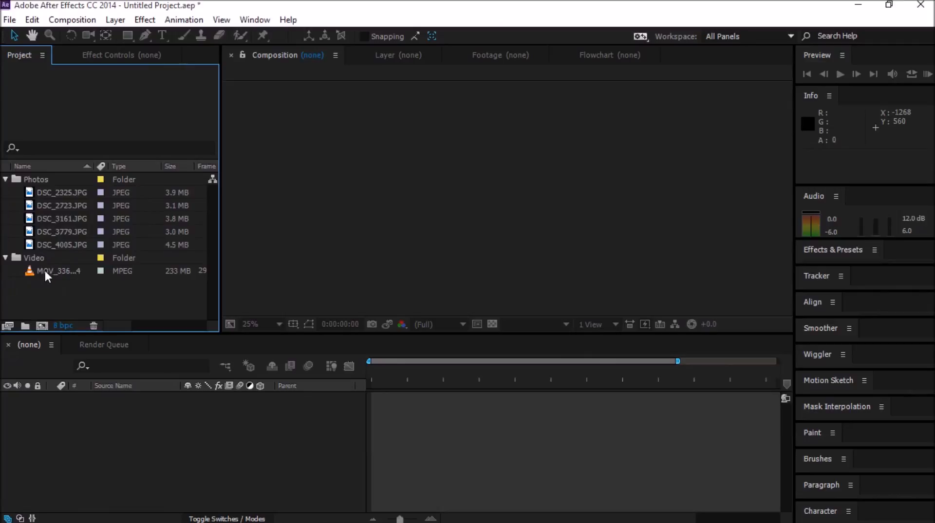
pyautogui.click(6, 258)
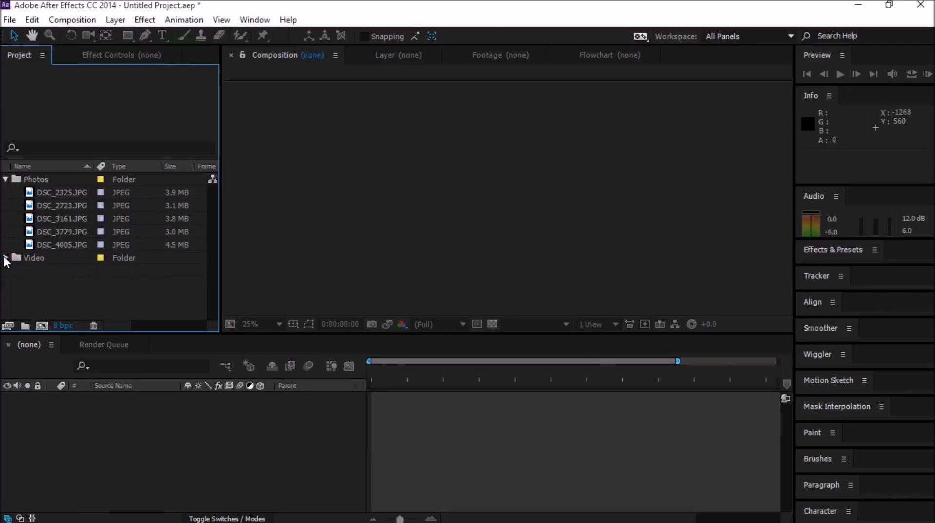
pyautogui.click(5, 179)
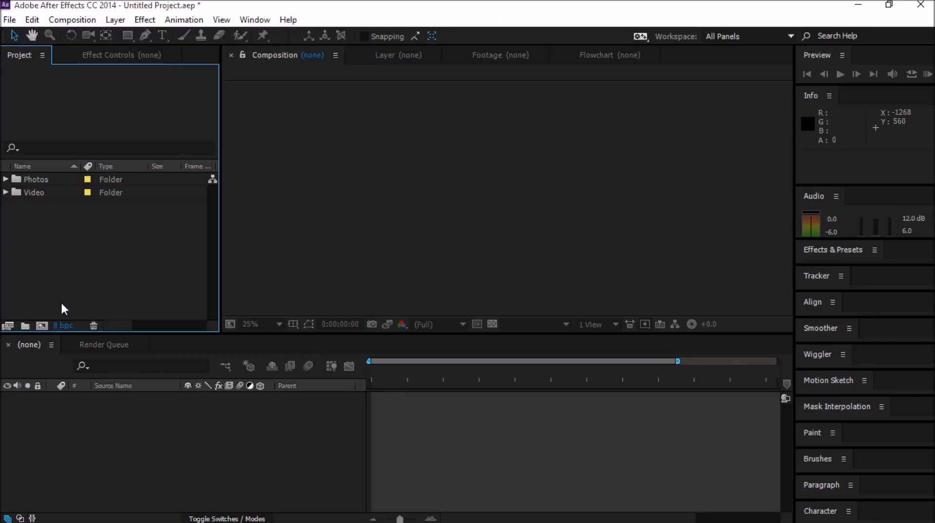
pyautogui.click(71, 21)
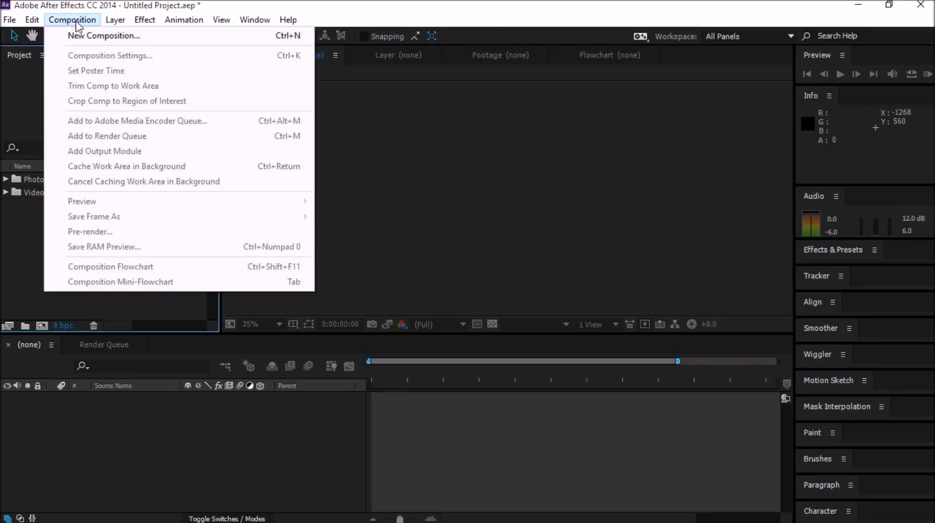
pyautogui.click(134, 38)
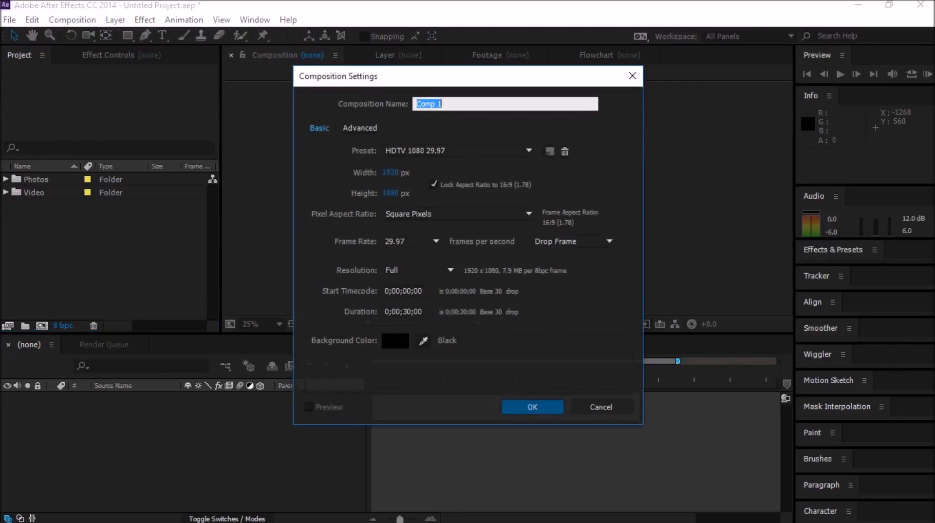
pyautogui.click(604, 411)
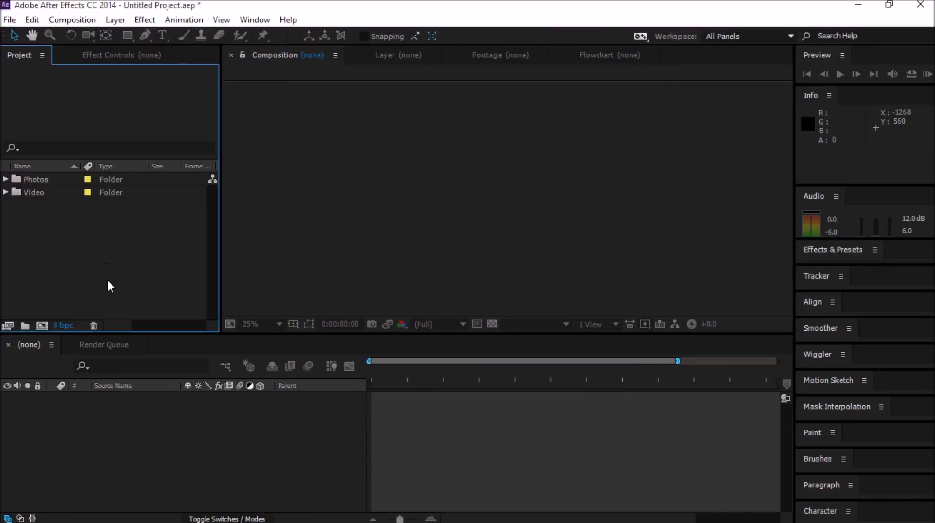
pyautogui.hotkey('ctrl', 'n')
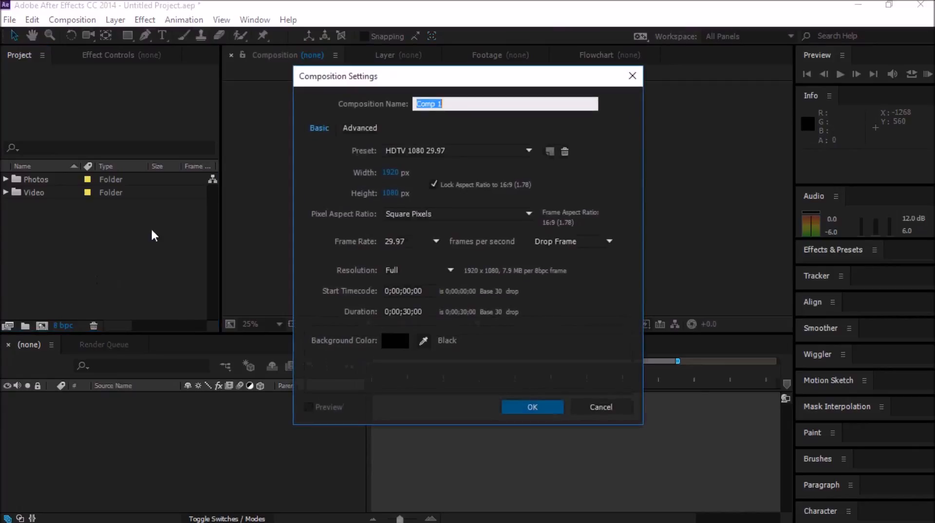
pyautogui.click(604, 410)
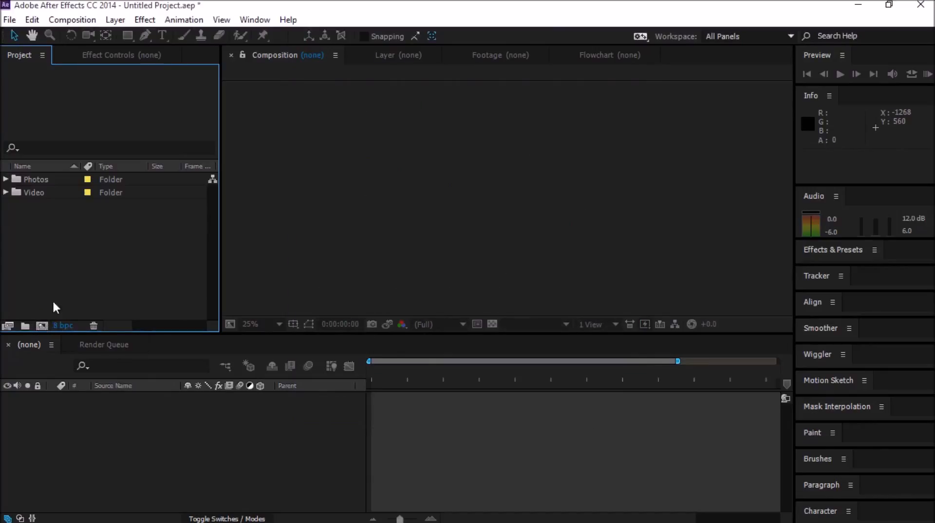
# - Create a new composition from the MOV_3368.mp4 clip in the Video folder by placing it in the empty timeline
pyautogui.click(6, 193)
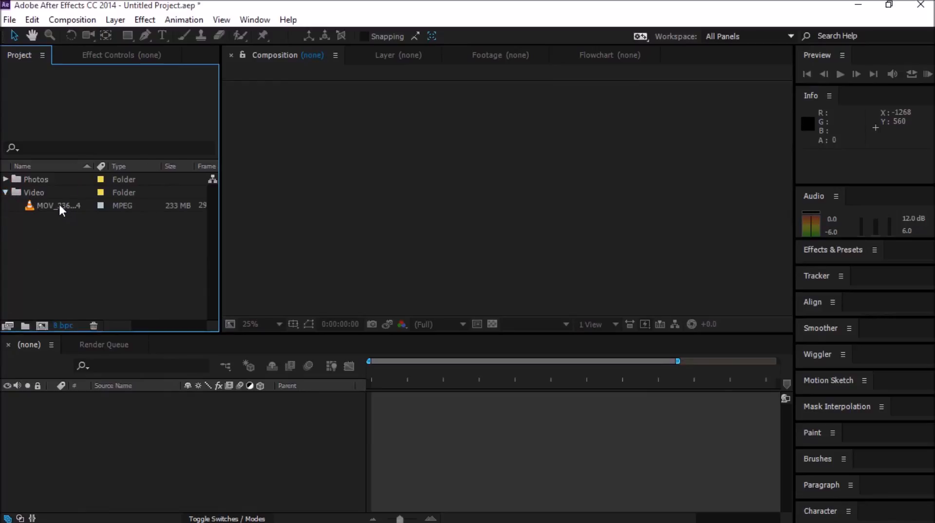
pyautogui.click(6, 179)
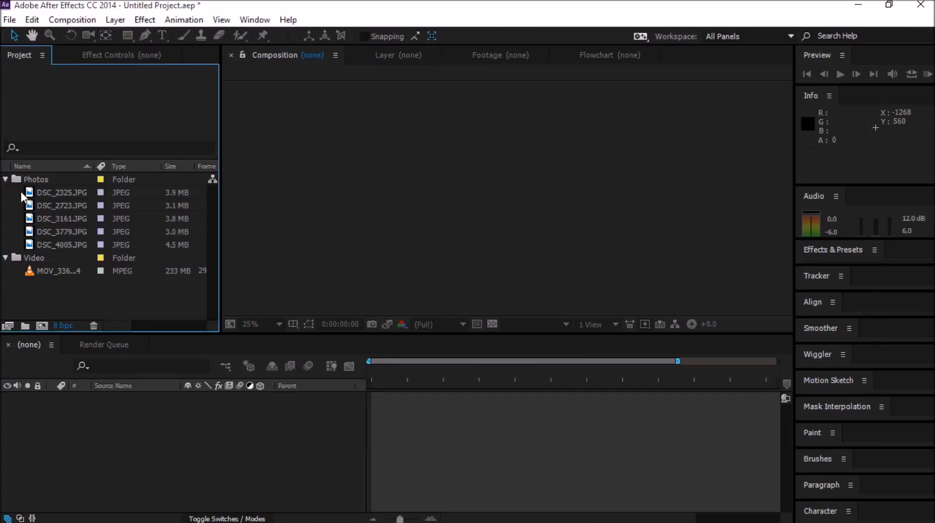
pyautogui.click(5, 258)
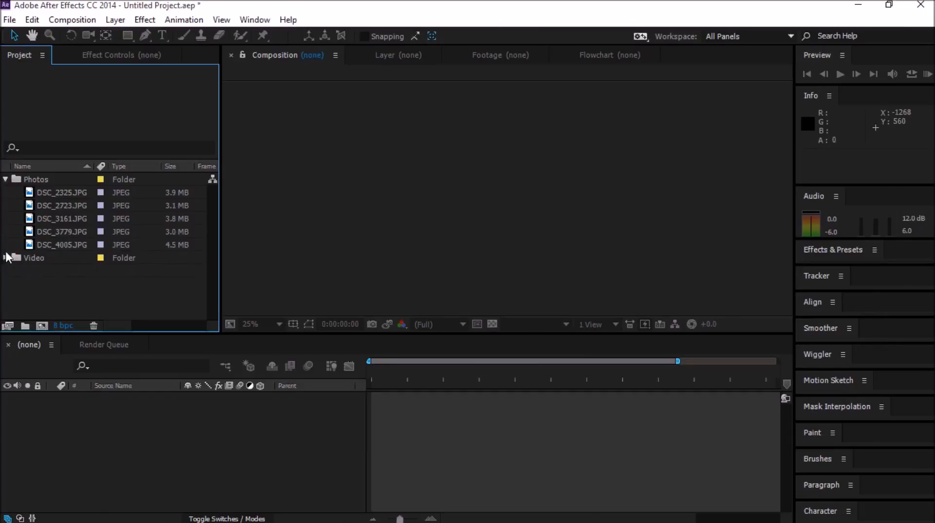
pyautogui.click(6, 257)
pyautogui.moveTo(39, 269); pyautogui.dragTo(27, 401)
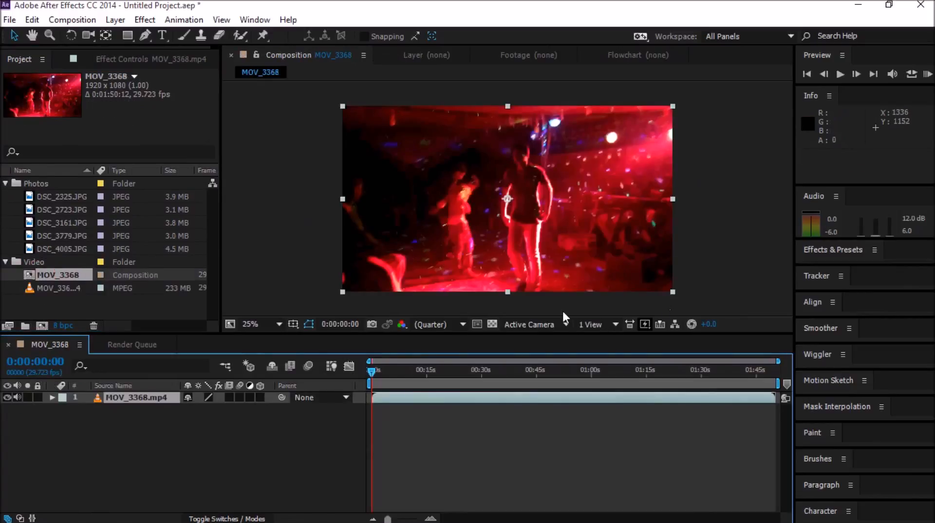
# - Delete the MOV_3368.mp4 layer from the MOV_3368 composition and collapse the Video and Photos folders
pyautogui.click(127, 401)
pyautogui.press('Delete')
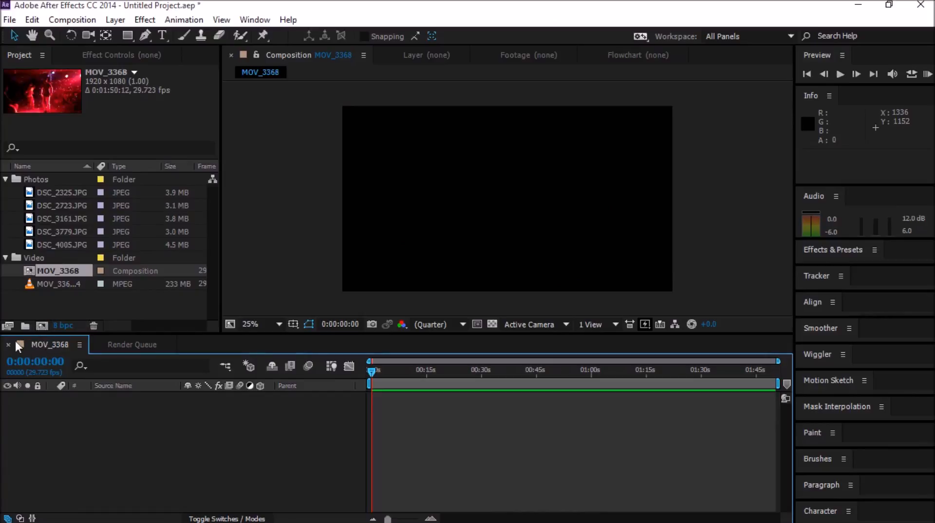
pyautogui.click(5, 258)
pyautogui.click(5, 179)
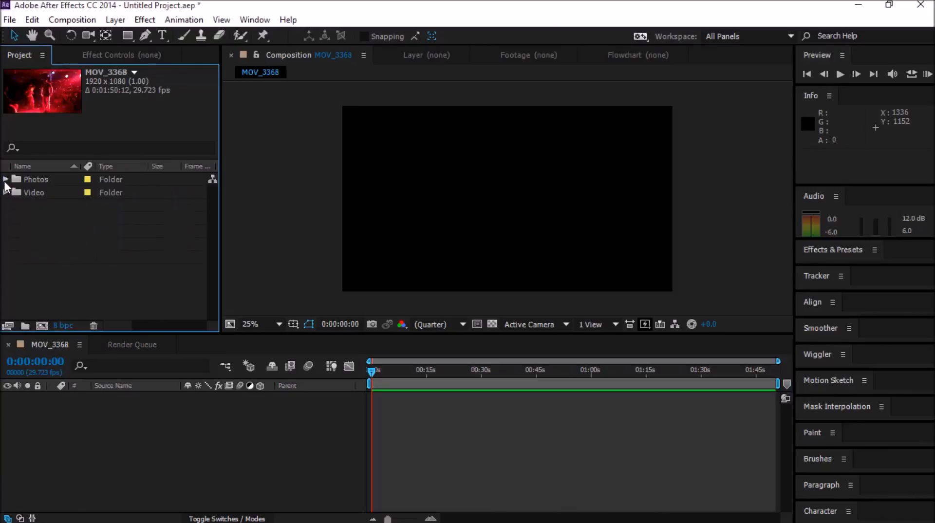
# - Start a new composition named My New Video and check the available pixel aspect ratio options
pyautogui.click(72, 20)
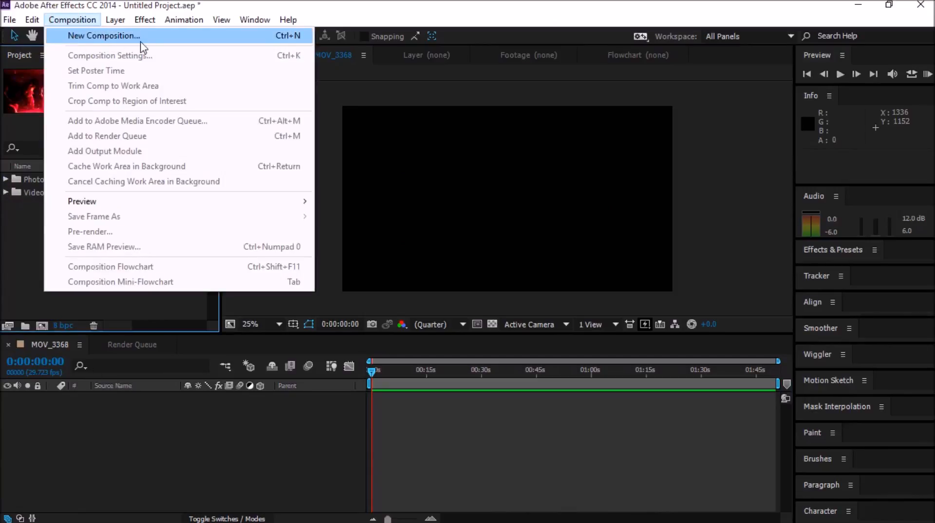
pyautogui.click(128, 35)
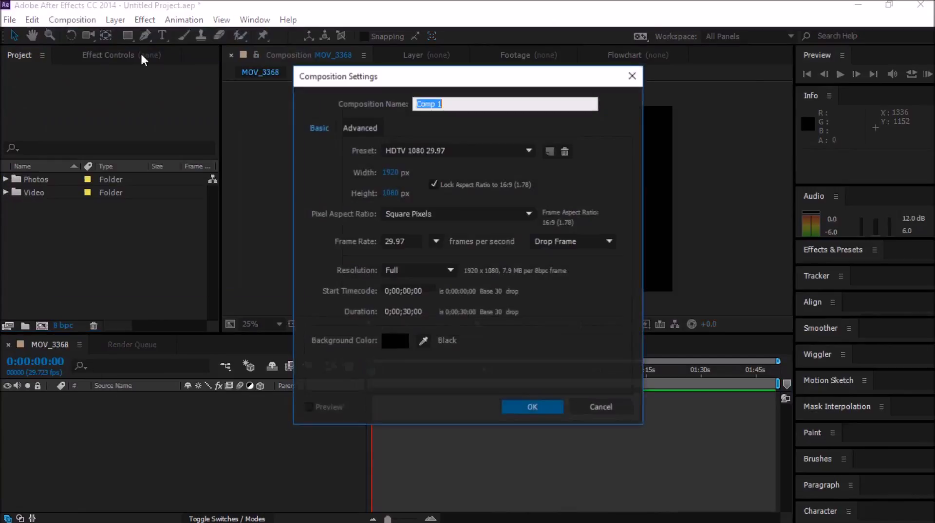
pyautogui.click(448, 104)
pyautogui.doubleClick(455, 104)
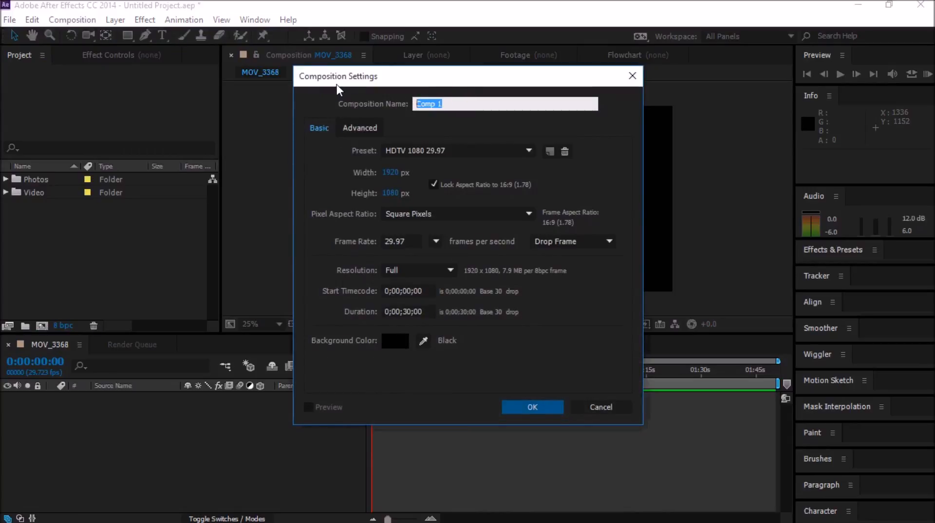
pyautogui.write('My New Video')
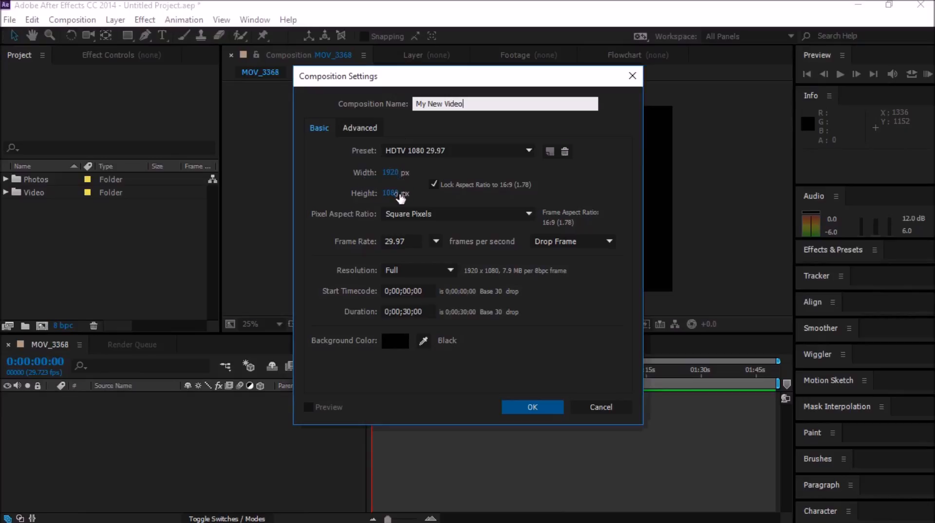
pyautogui.click(465, 220)
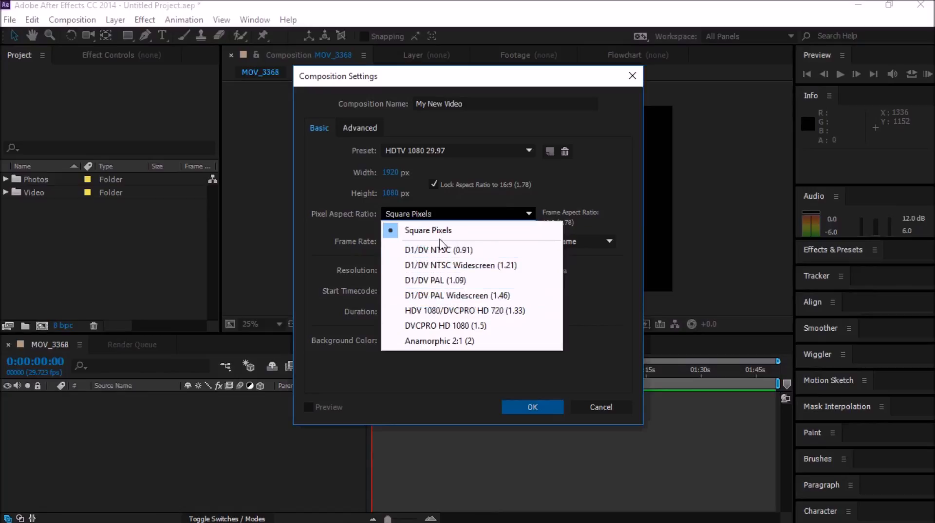
pyautogui.click(487, 212)
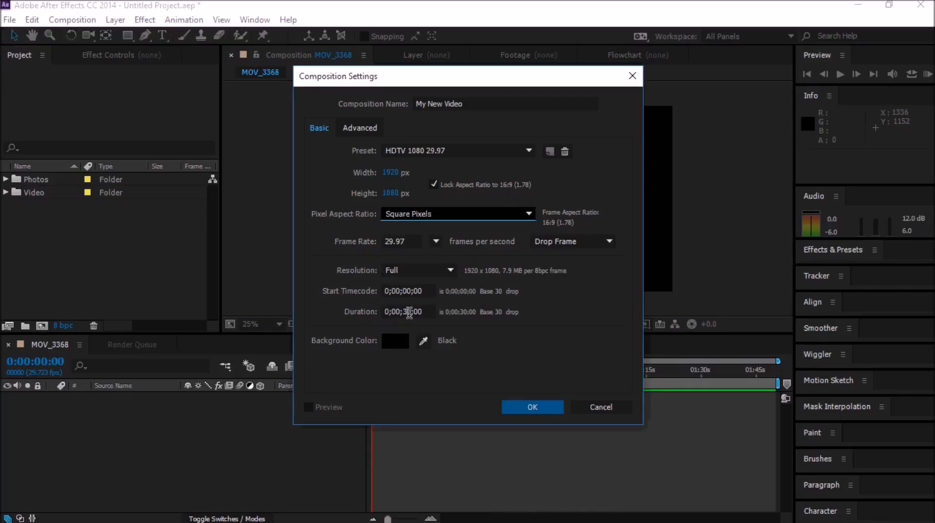
# - Set the new composition's duration to 0;00;15;00 and create it
pyautogui.click(408, 310)
pyautogui.click(408, 310)
pyautogui.click(407, 312)
pyautogui.press('BackSpace')
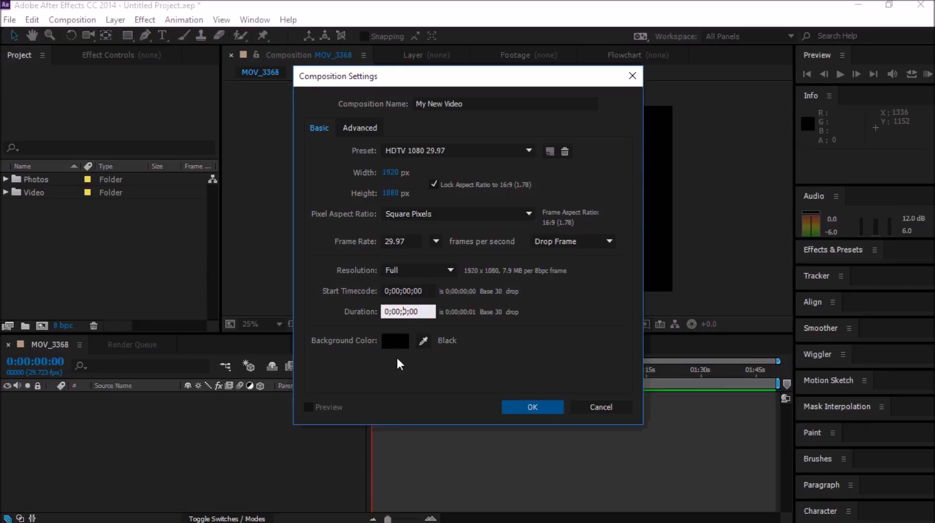
pyautogui.write('15')
pyautogui.press('Delete')
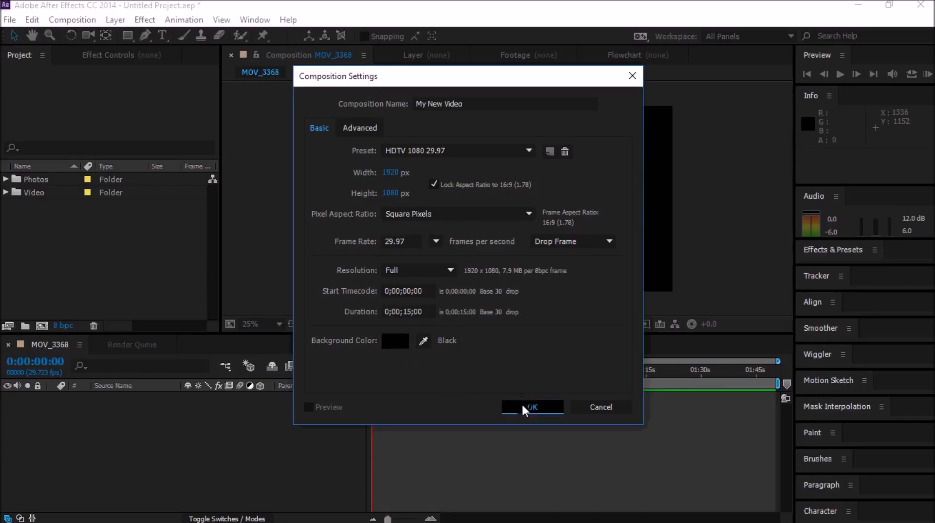
pyautogui.click(522, 407)
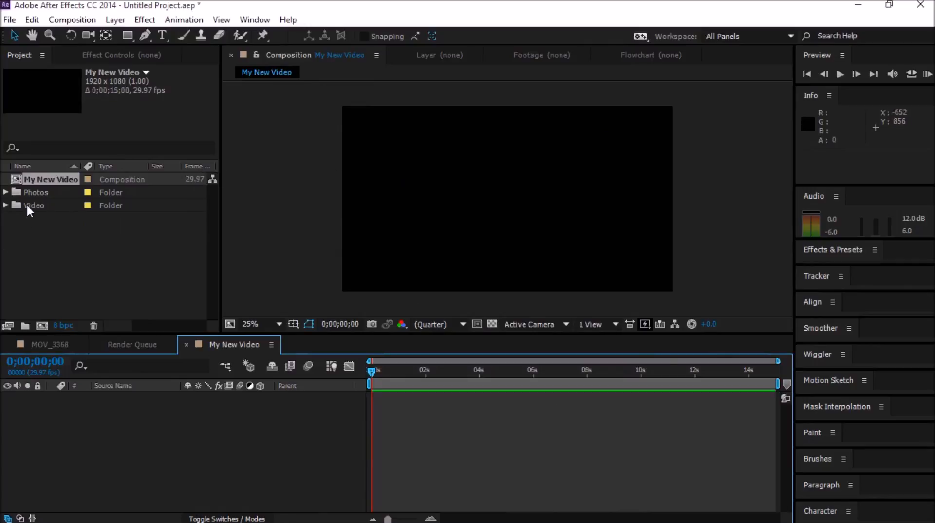
# - Expand the Video folder and add the MOV_3368.mp4 clip to the My New Video composition
pyautogui.click(6, 205)
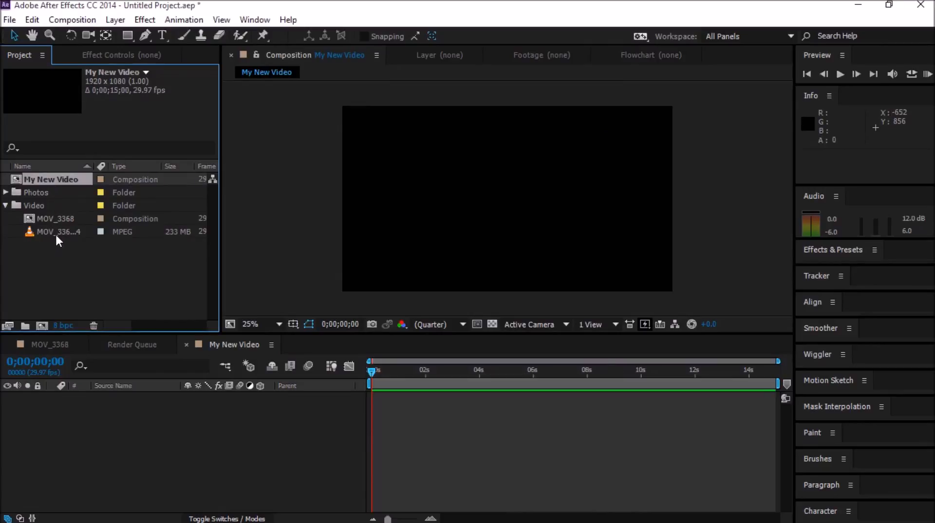
pyautogui.click(34, 232)
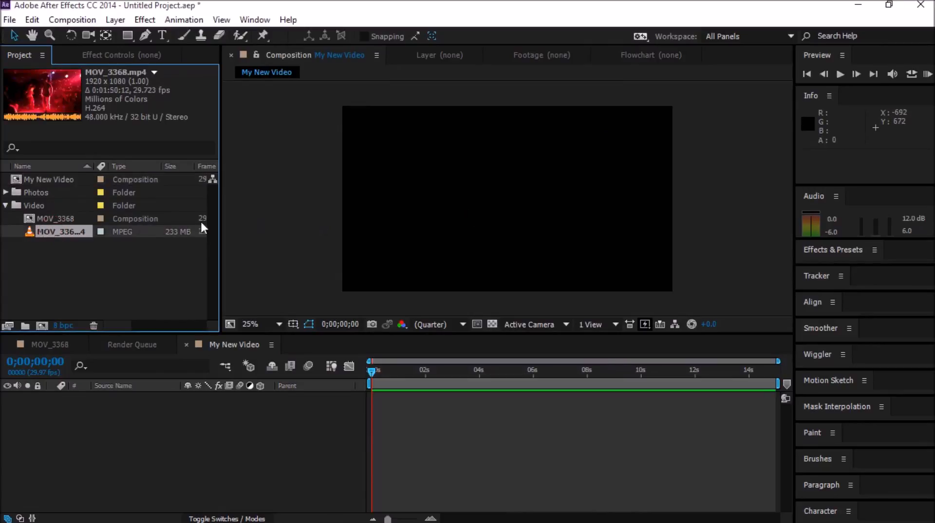
pyautogui.moveTo(54, 232); pyautogui.dragTo(511, 207)
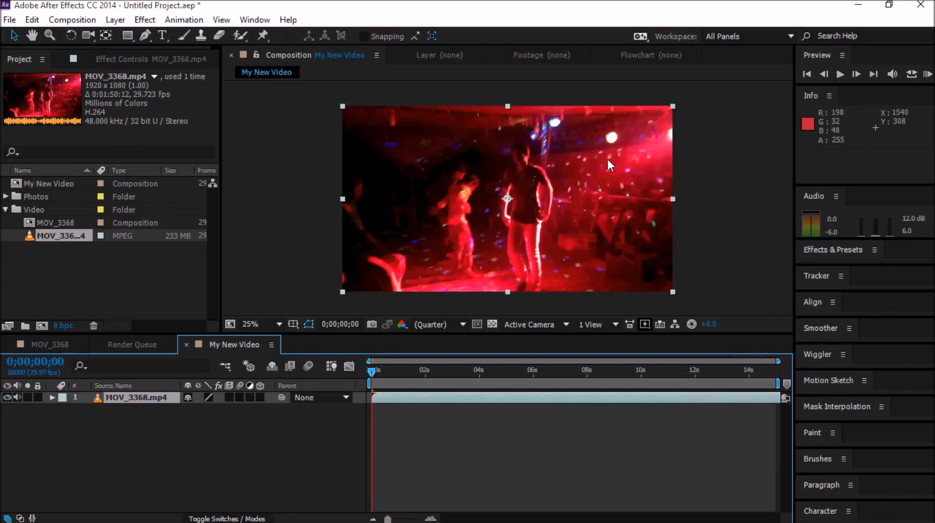
# - Play a preview of the My New Video composition and stop the playback
pyautogui.scroll(2, 600, 167)
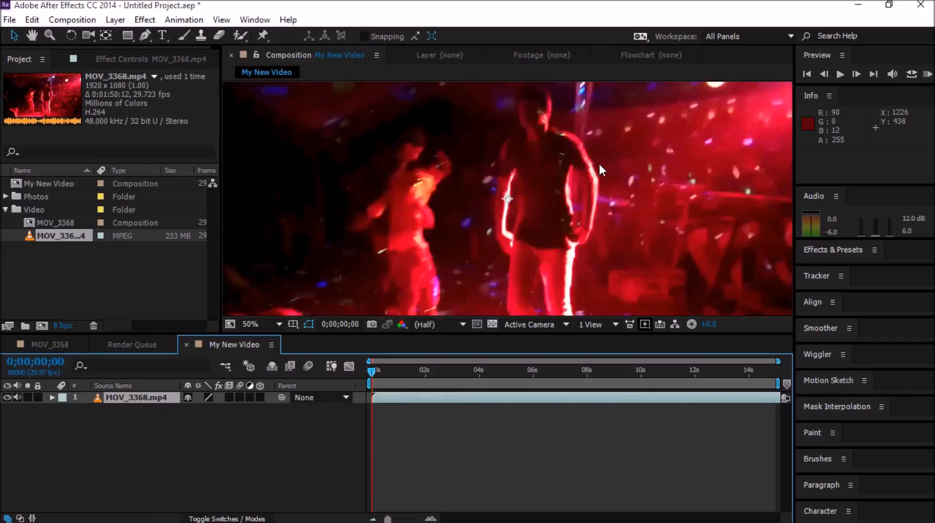
pyautogui.scroll(-2, 600, 167)
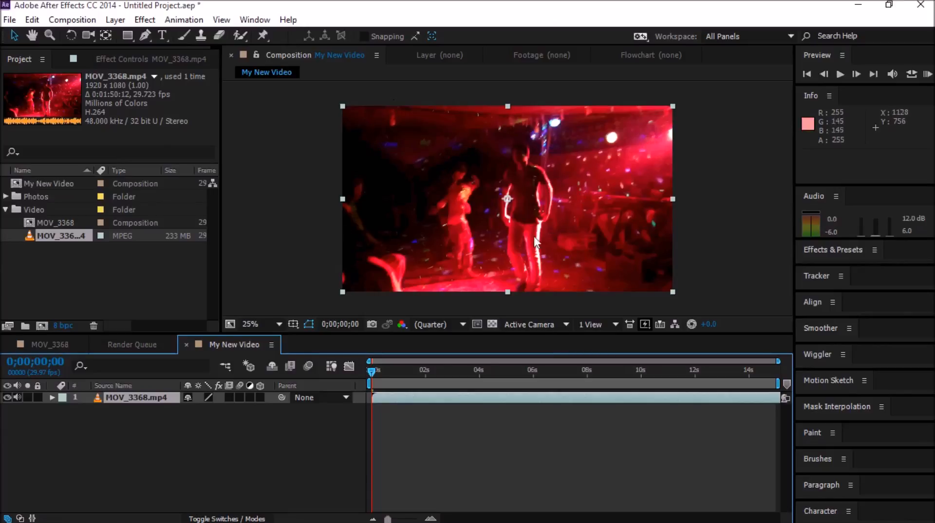
pyautogui.click(928, 75)
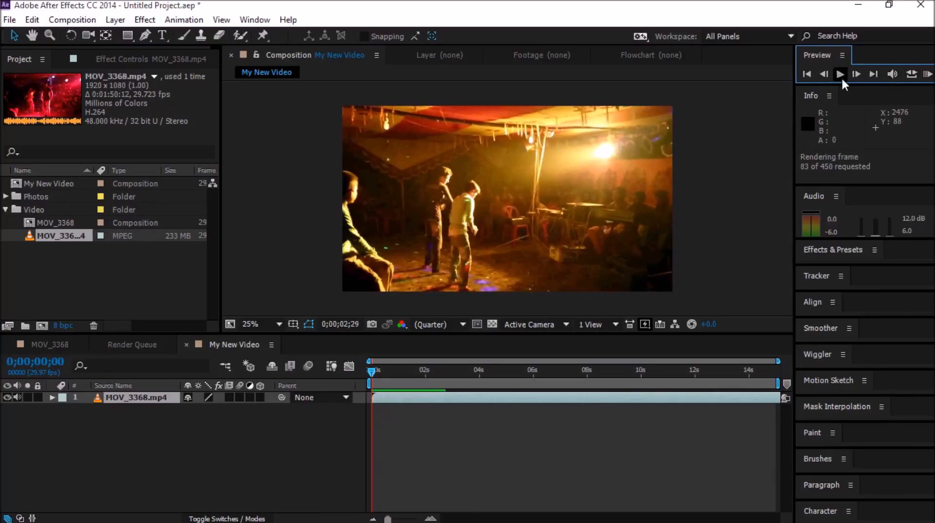
pyautogui.click(841, 76)
pyautogui.click(841, 76)
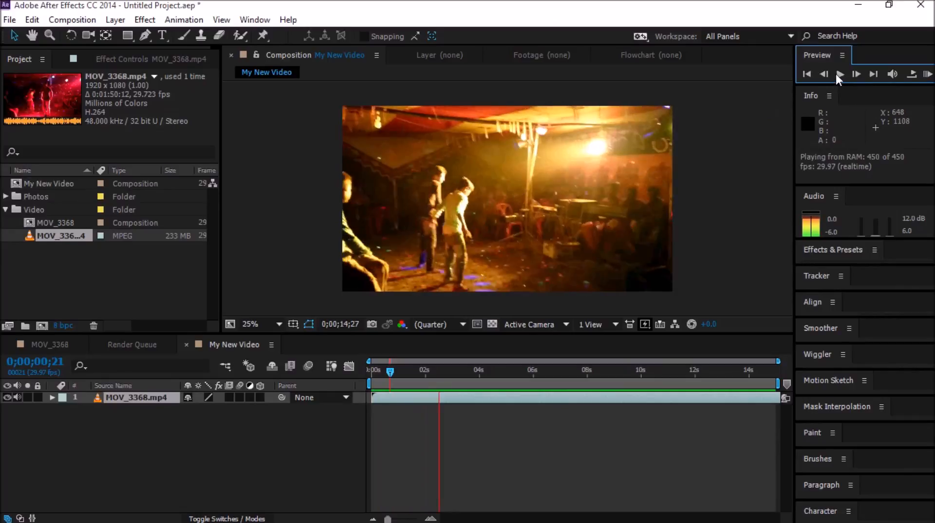
pyautogui.click(839, 74)
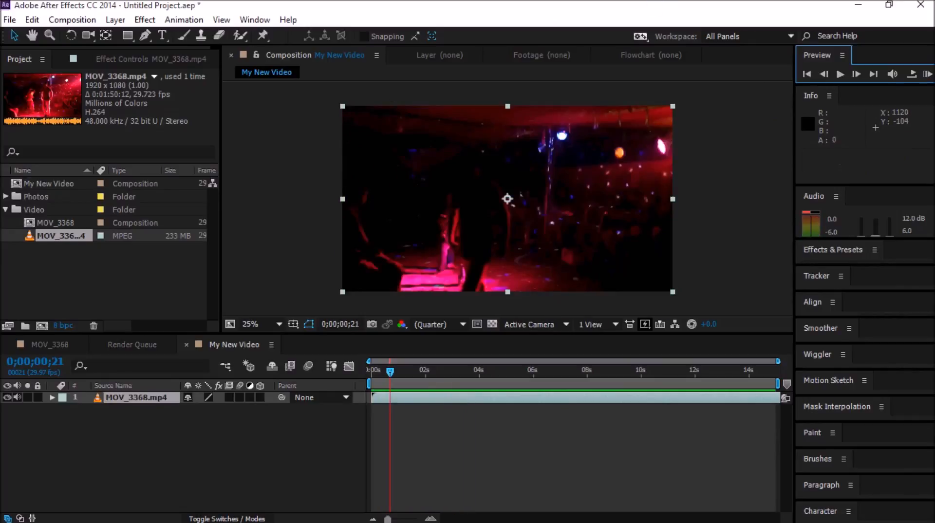
# - Expand the MOV_3368.mp4 layer's audio properties, view its waveform and collapse the waveform again
pyautogui.click(51, 398)
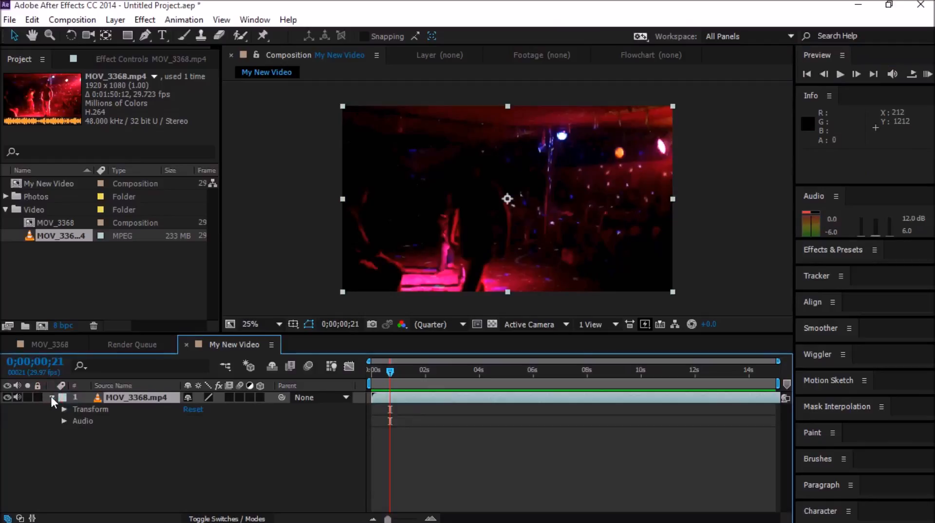
pyautogui.click(63, 421)
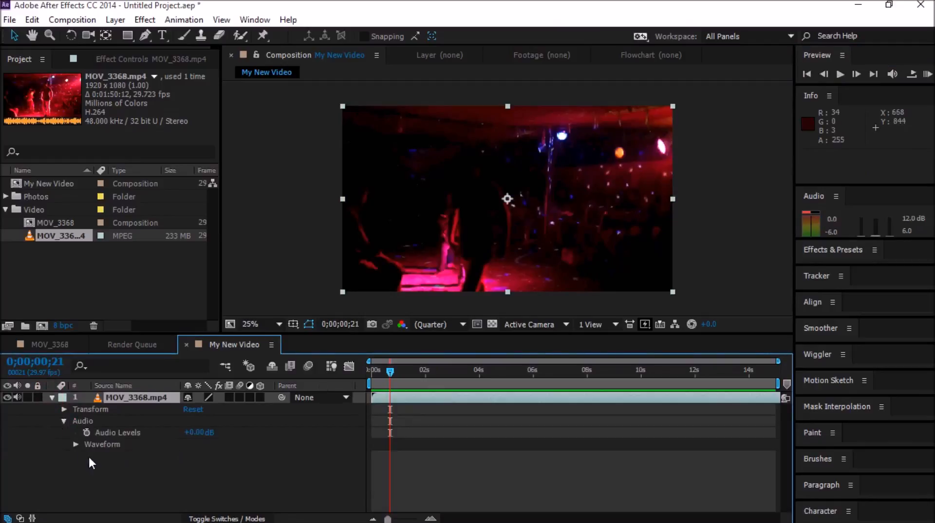
pyautogui.click(75, 444)
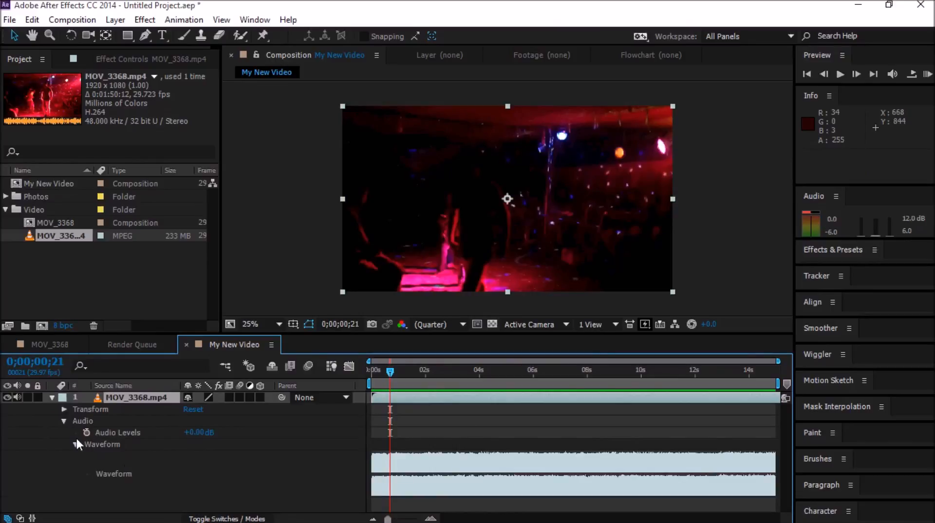
pyautogui.click(76, 444)
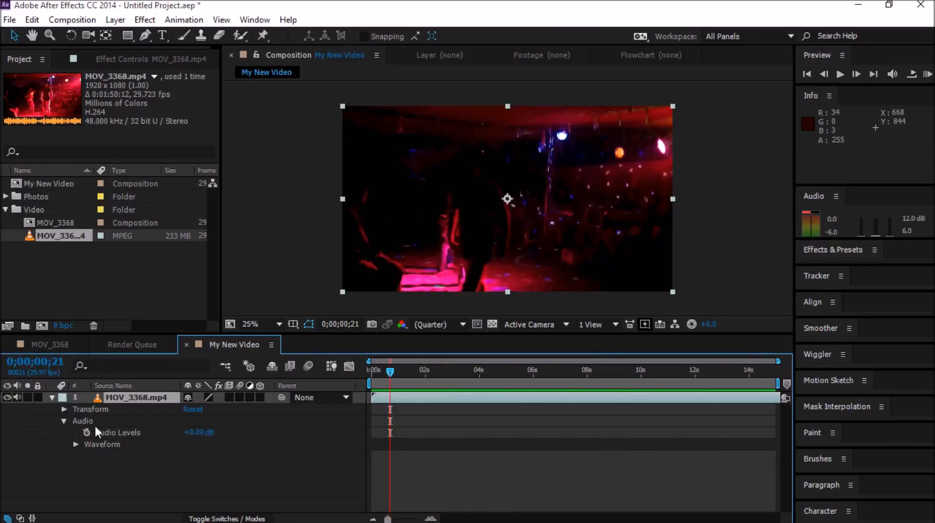
# - Expand the MOV_3368.mp4 layer's Transform properties and change its Position to 957, 536
pyautogui.click(63, 409)
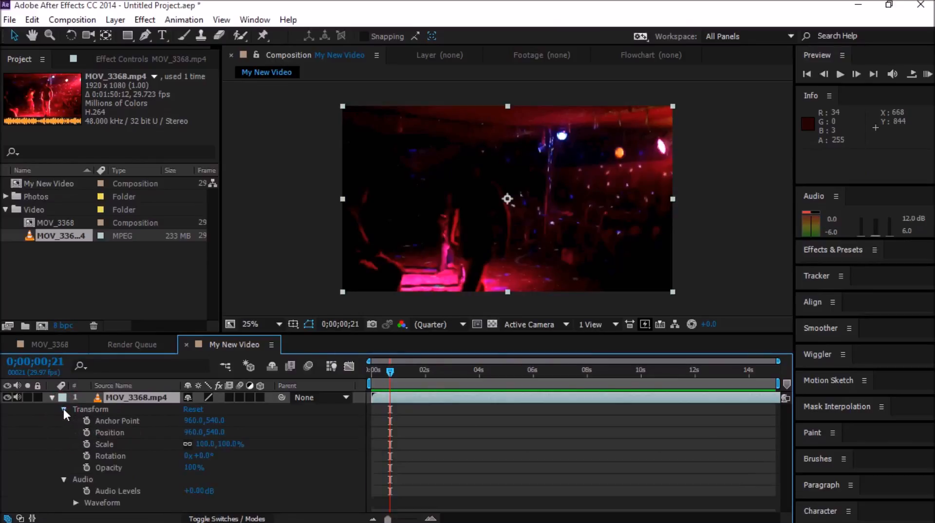
pyautogui.click(190, 433)
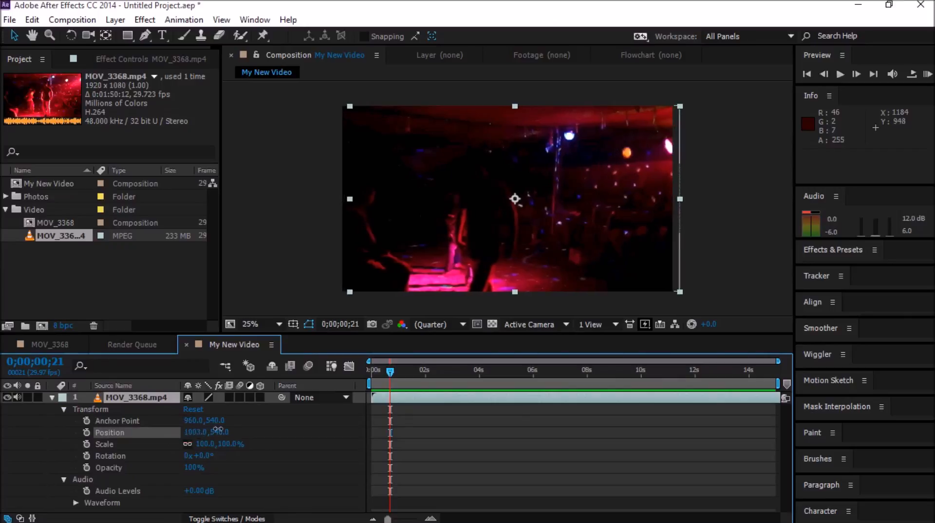
pyautogui.moveTo(191, 432); pyautogui.dragTo(191, 433)
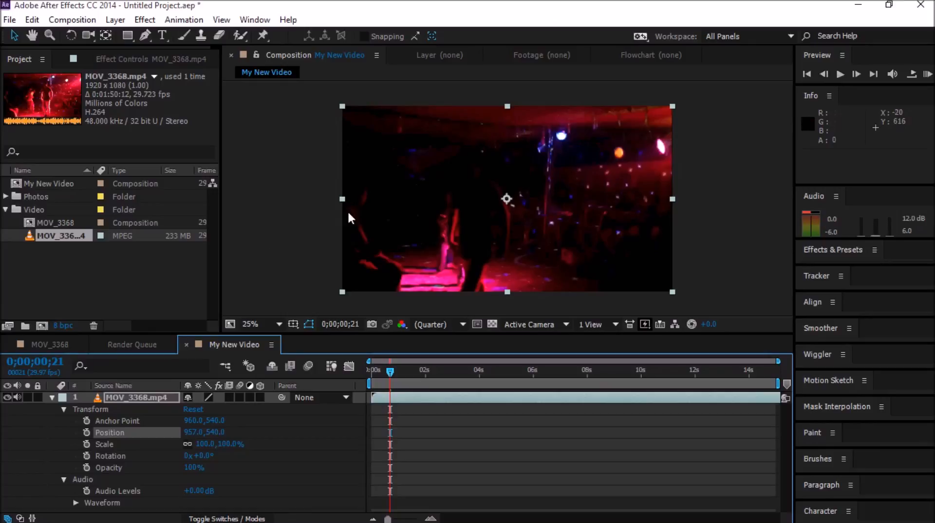
pyautogui.moveTo(215, 432)
pyautogui.mouseDown()
pyautogui.moveTo(248, 432)
pyautogui.moveTo(215, 422)
pyautogui.mouseUp()
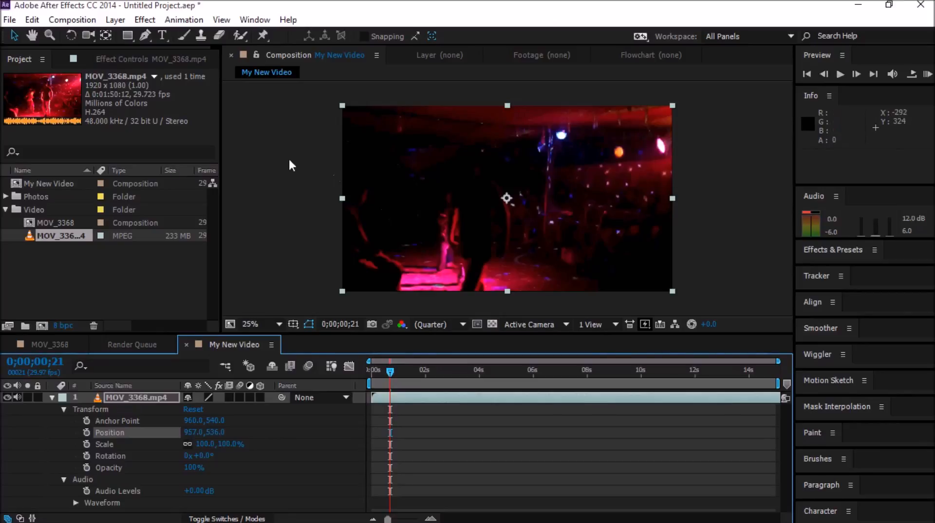
pyautogui.rightClick(453, 182)
pyautogui.click(295, 157)
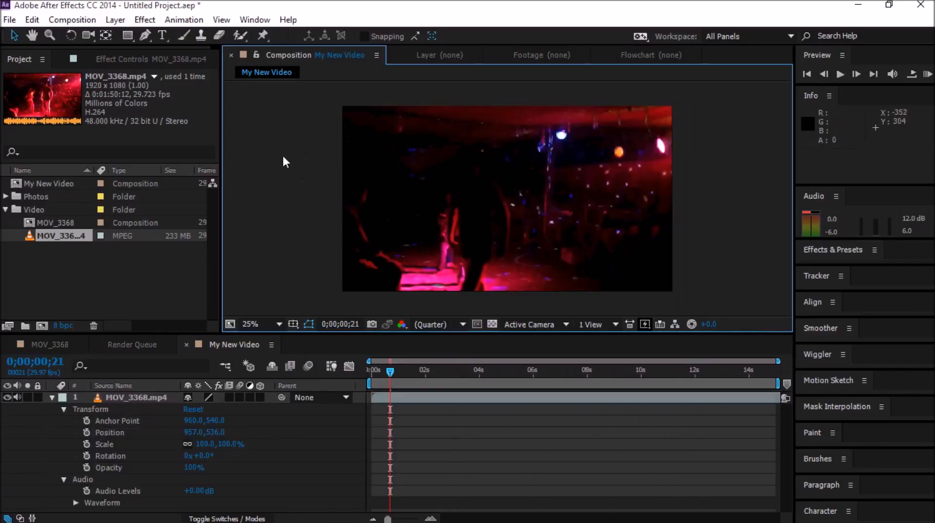
pyautogui.rightClick(276, 155)
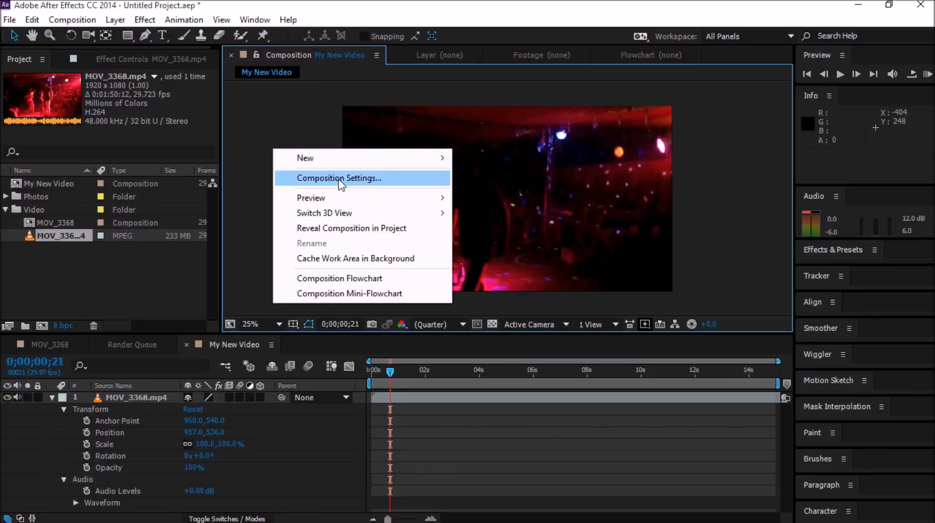
pyautogui.click(264, 118)
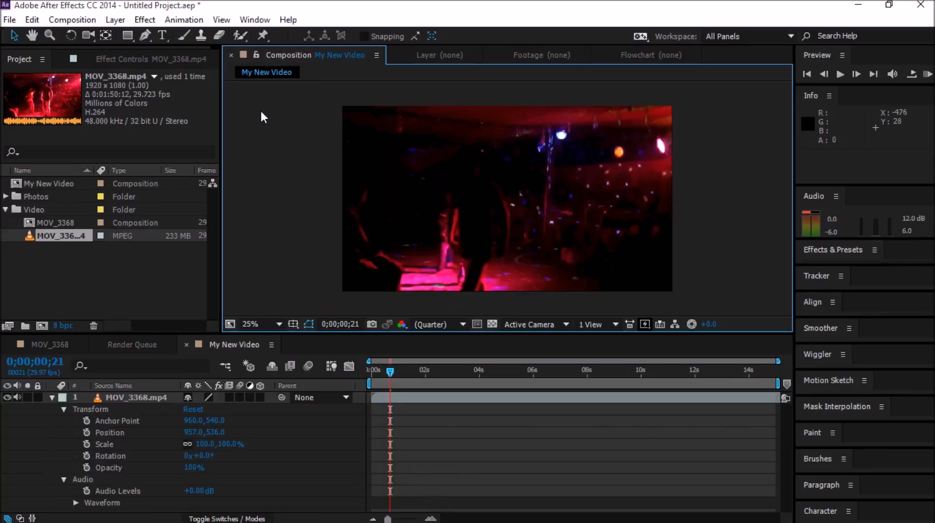
pyautogui.click(57, 22)
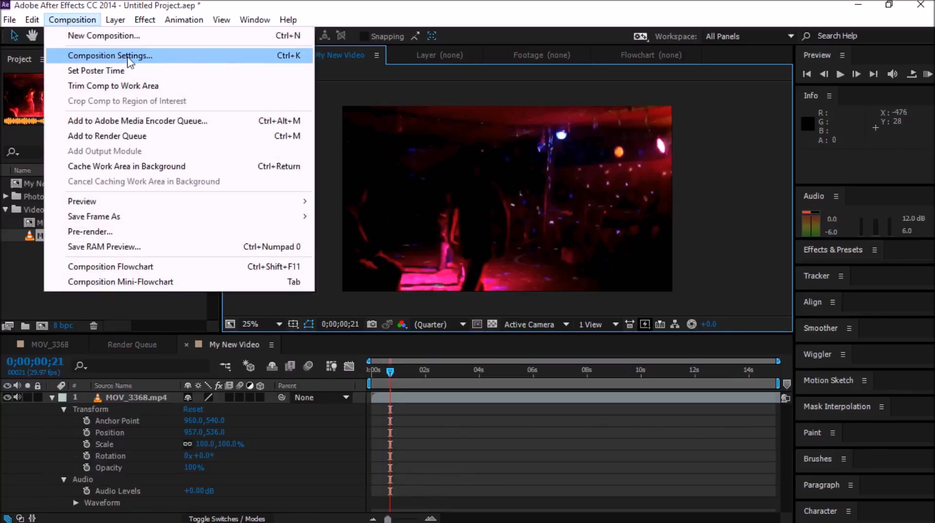
pyautogui.click(325, 132)
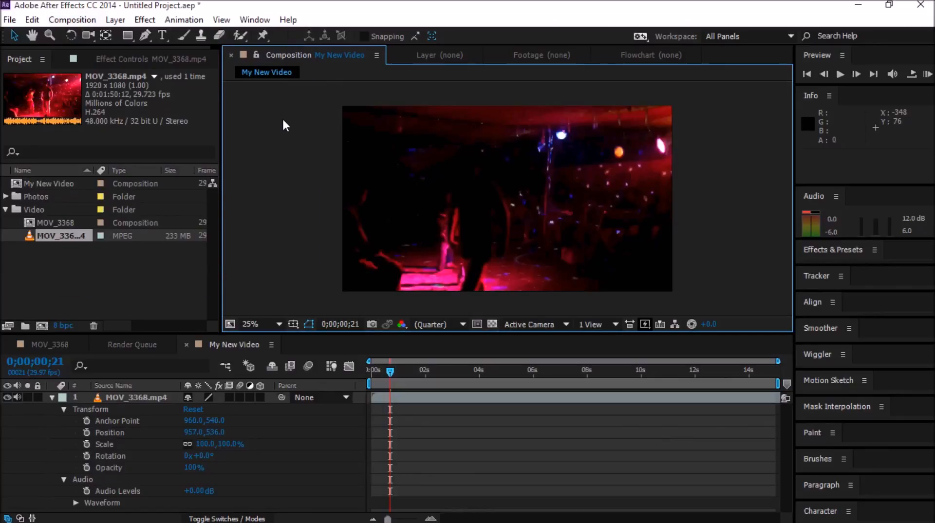
# - Set the duration of the My New Video composition to 0;00;50;00
pyautogui.rightClick(285, 126)
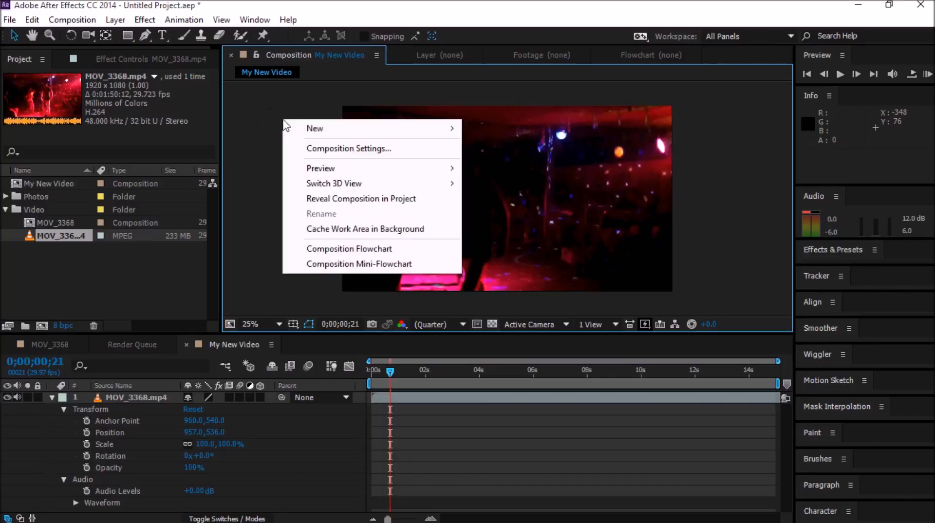
pyautogui.click(329, 150)
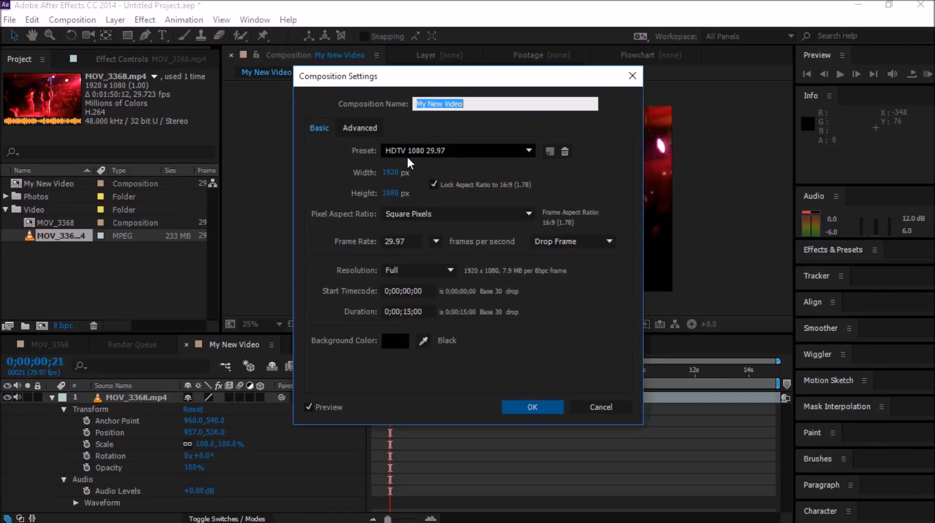
pyautogui.click(408, 311)
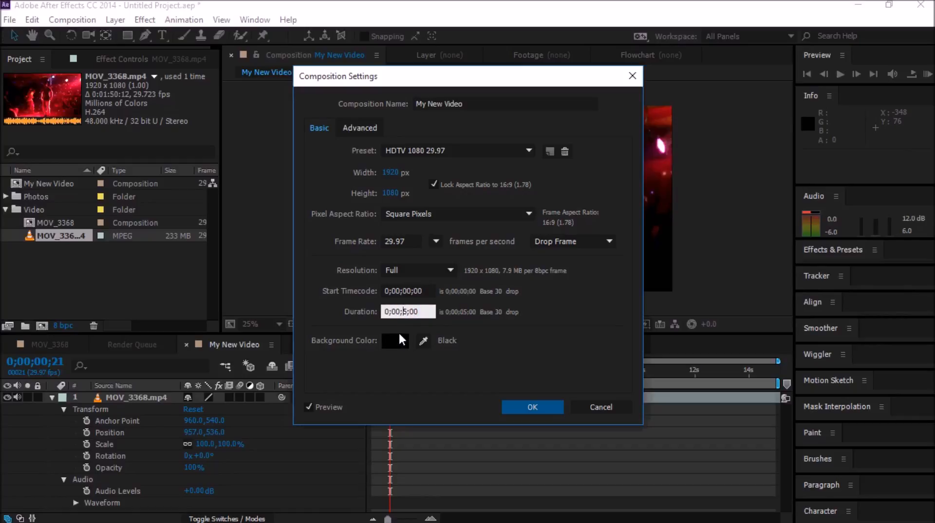
pyautogui.write('0')
pyautogui.click(516, 407)
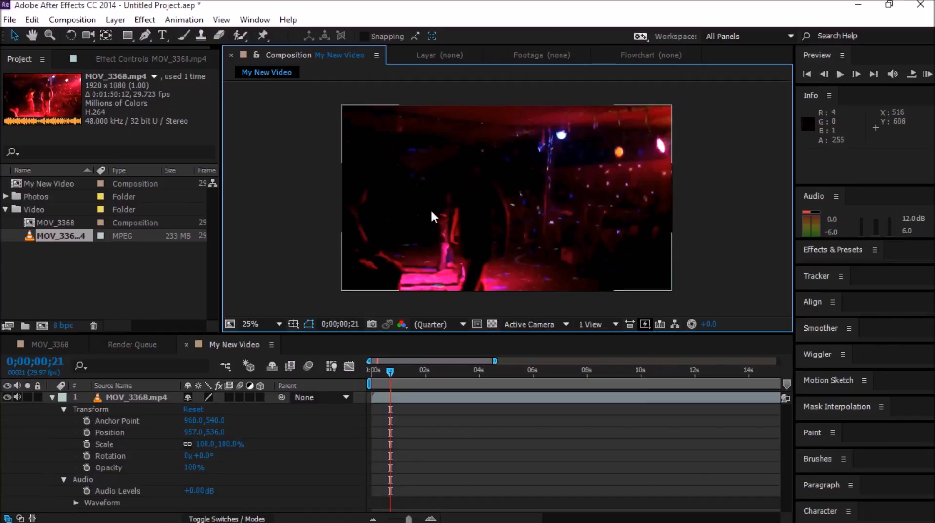
# - Apply the Brightness & Contrast color correction effect to the MOV_3368.mp4 layer
pyautogui.click(145, 20)
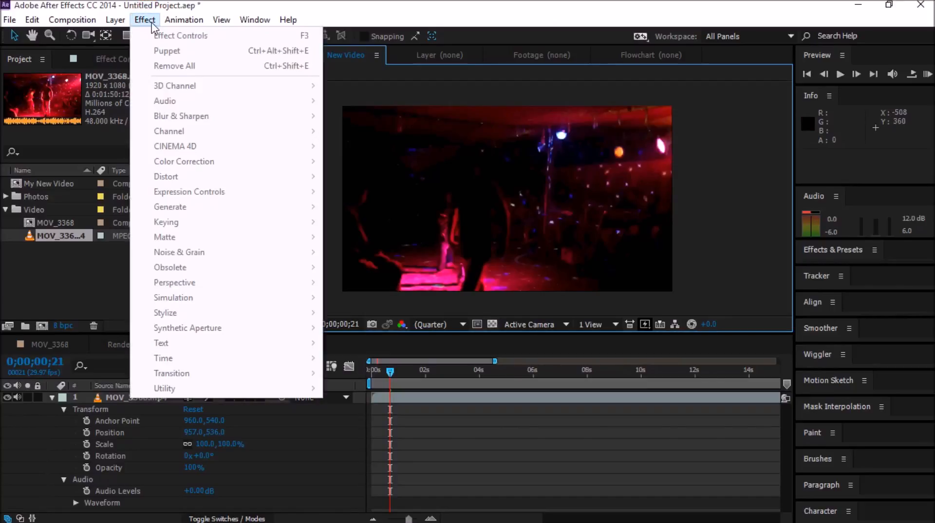
pyautogui.click(555, 80)
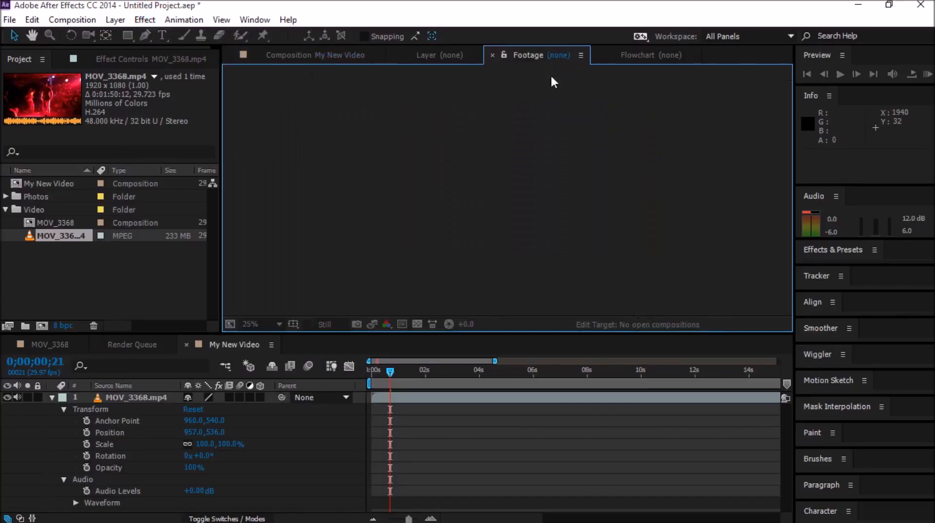
pyautogui.click(132, 398)
pyautogui.click(144, 20)
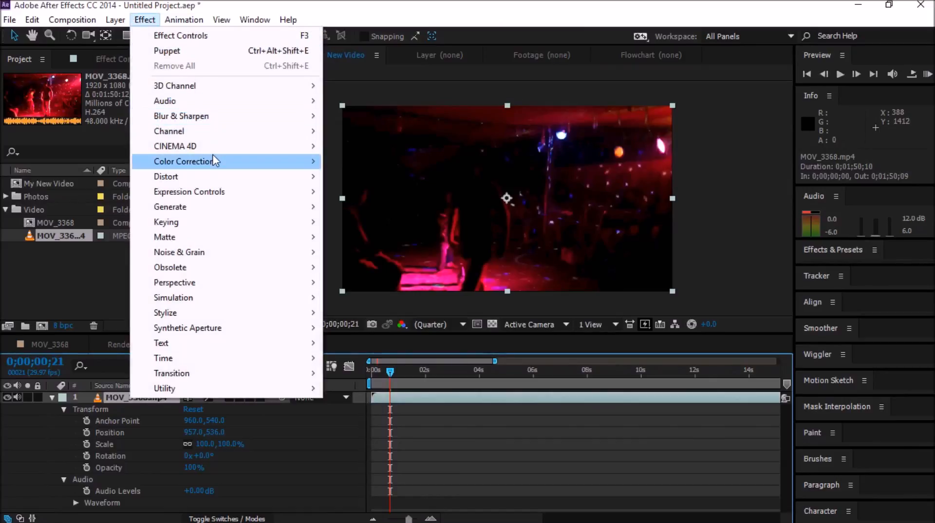
pyautogui.moveTo(215, 161)
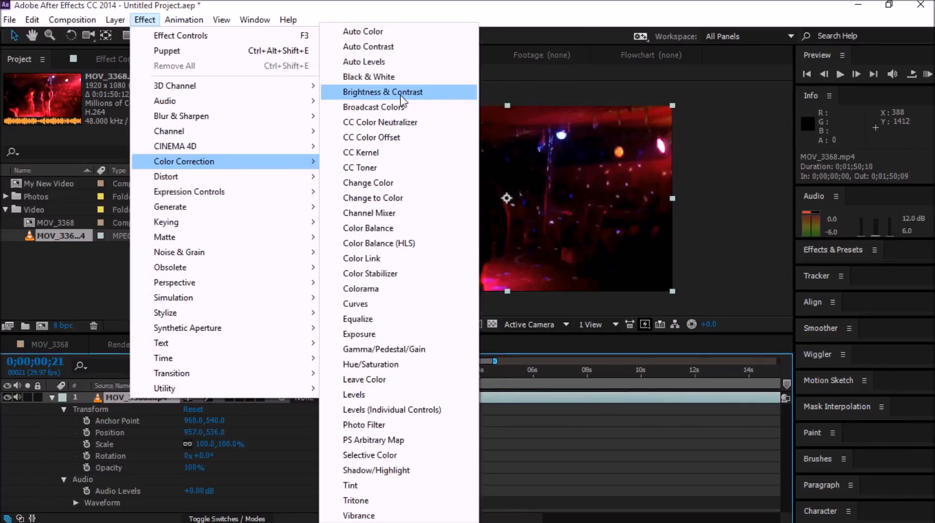
pyautogui.click(382, 92)
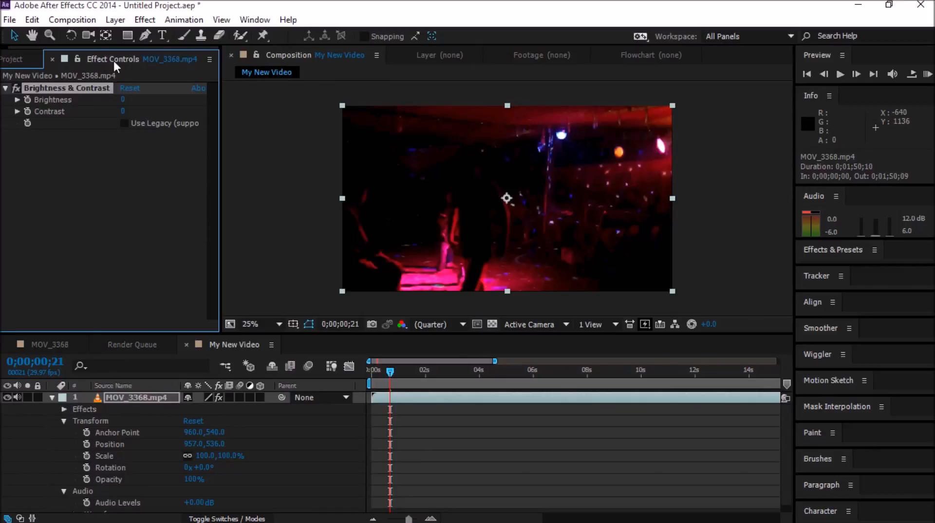
# - Examine the Brightness & Contrast parameters in the effect controls and under the MOV_3368.mp4 layer, and collapse the layer again
pyautogui.click(17, 100)
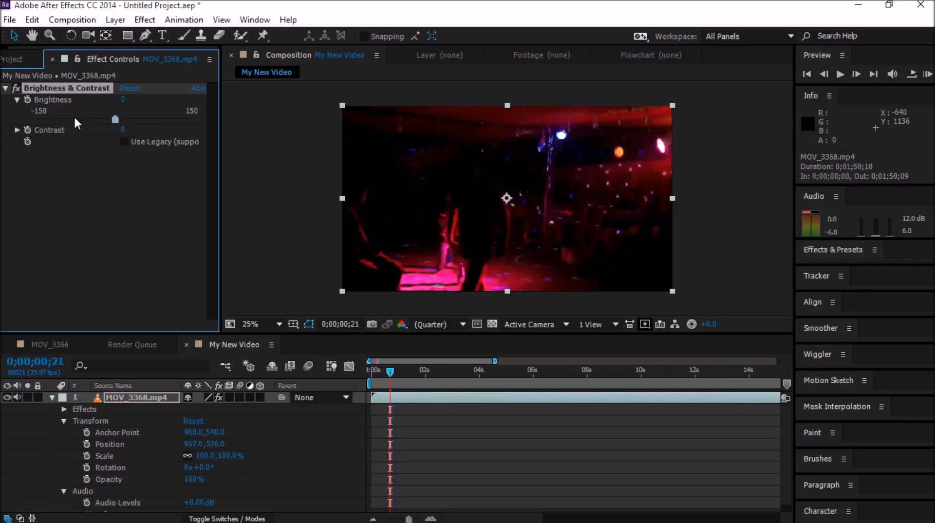
pyautogui.click(63, 410)
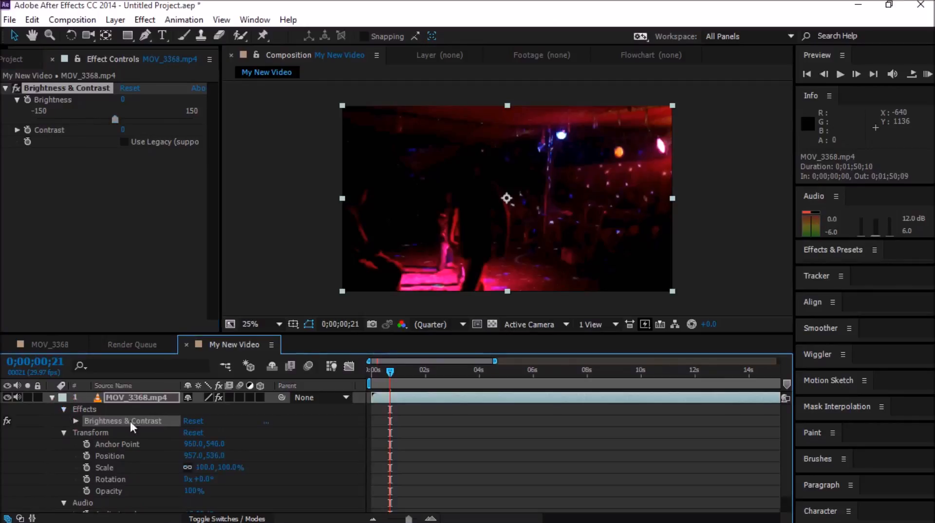
pyautogui.click(75, 420)
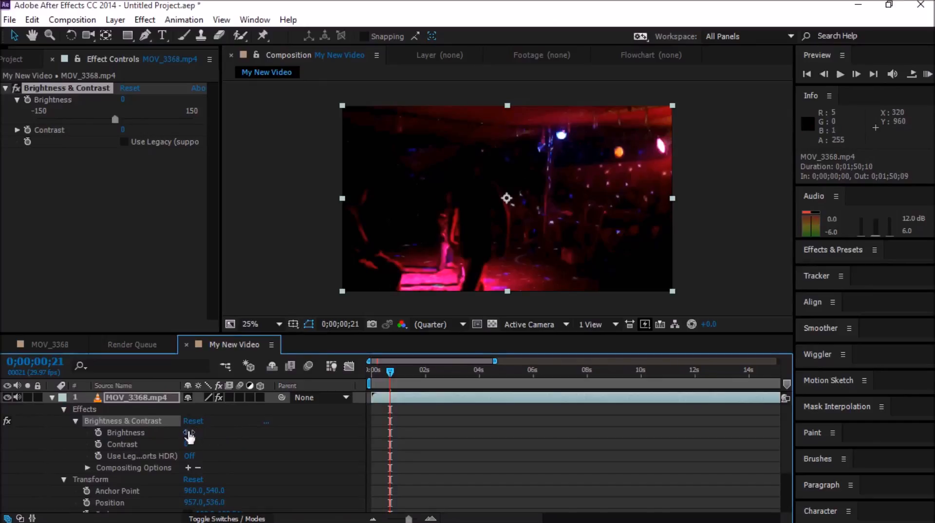
pyautogui.click(70, 415)
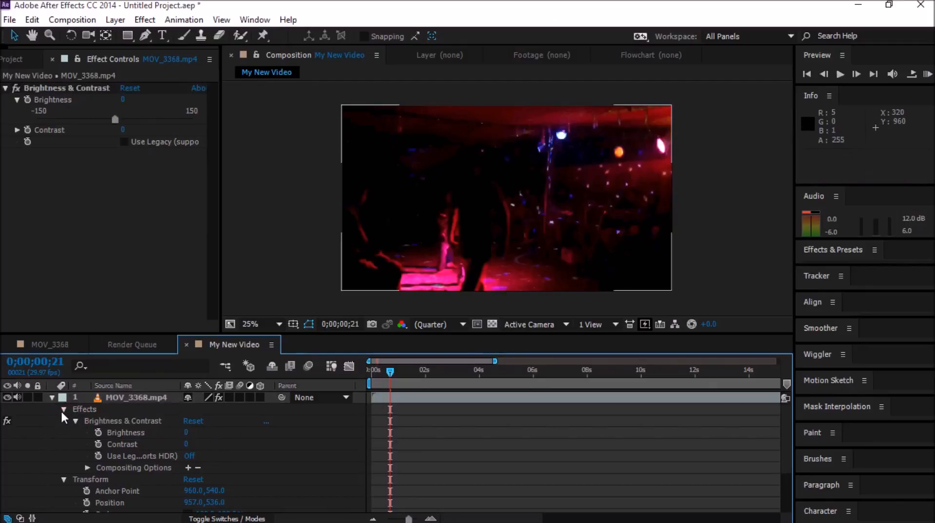
pyautogui.click(63, 410)
pyautogui.click(52, 397)
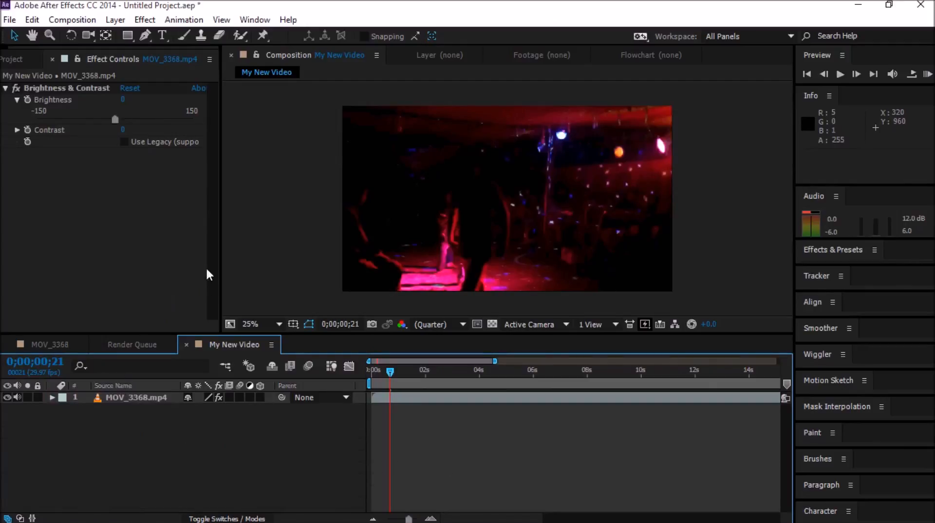
# - Close the Effect Controls panel and collapse the Video folder in the project
pyautogui.click(52, 60)
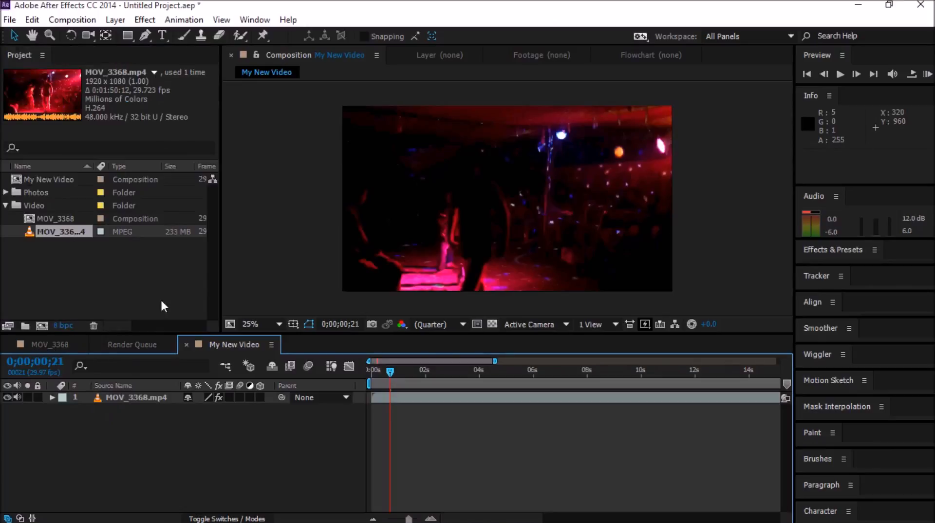
pyautogui.click(5, 205)
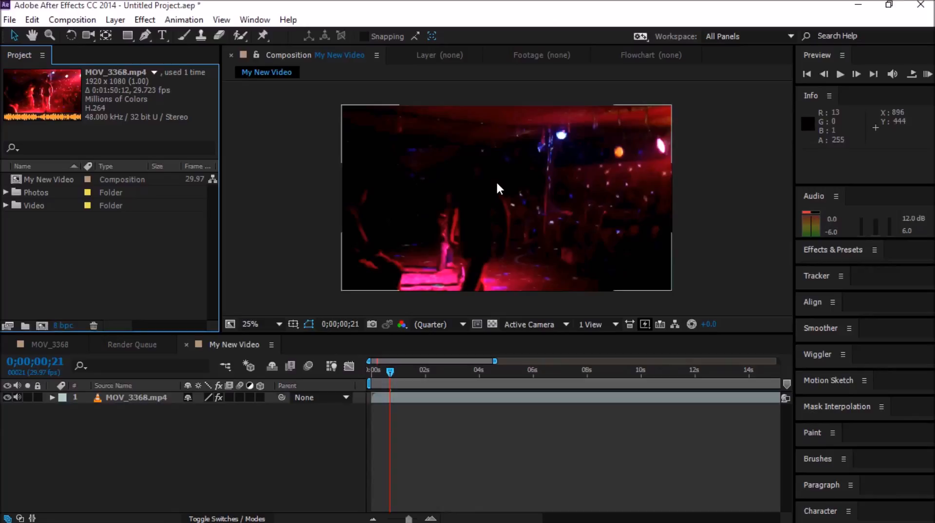
pyautogui.scroll(3, 498, 185)
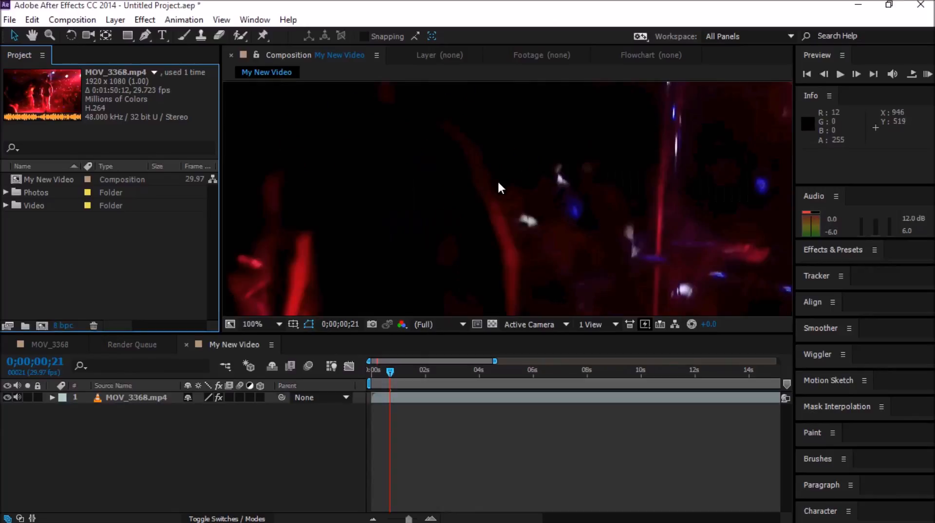
pyautogui.scroll(-1, 498, 185)
pyautogui.scroll(-1, 498, 187)
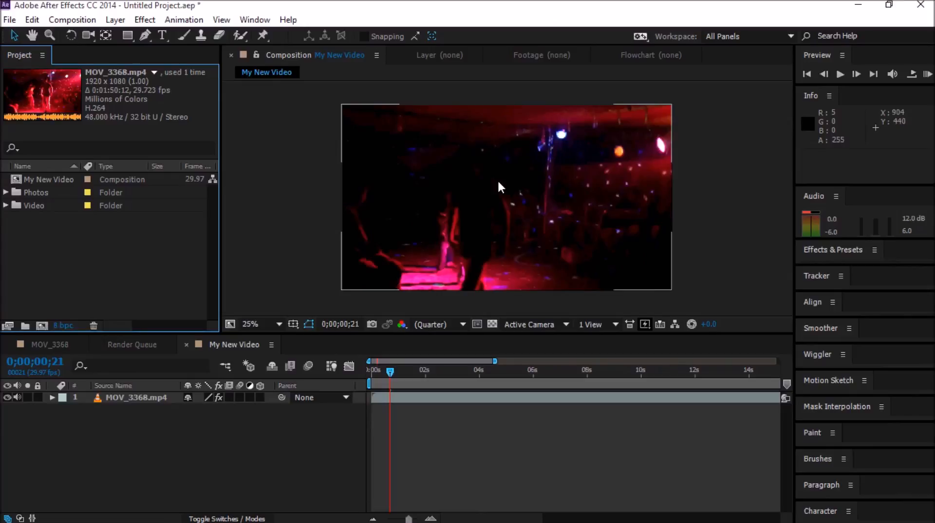
pyautogui.scroll(1, 498, 183)
pyautogui.scroll(-1, 498, 183)
pyautogui.click(262, 423)
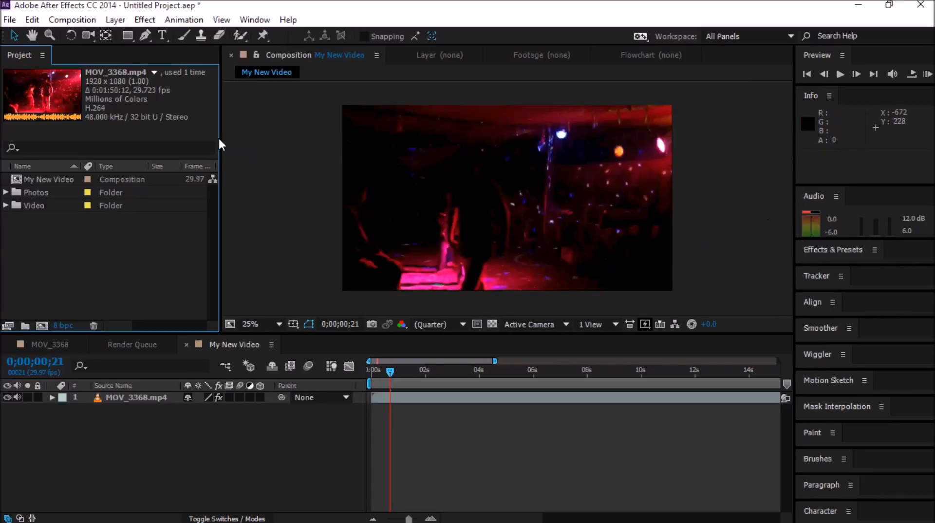
# - Customize the workspace by resizing the panel areas and docking the Preview and Effects & Presets panels in the Project panel's column
pyautogui.moveTo(220, 138); pyautogui.dragTo(194, 149)
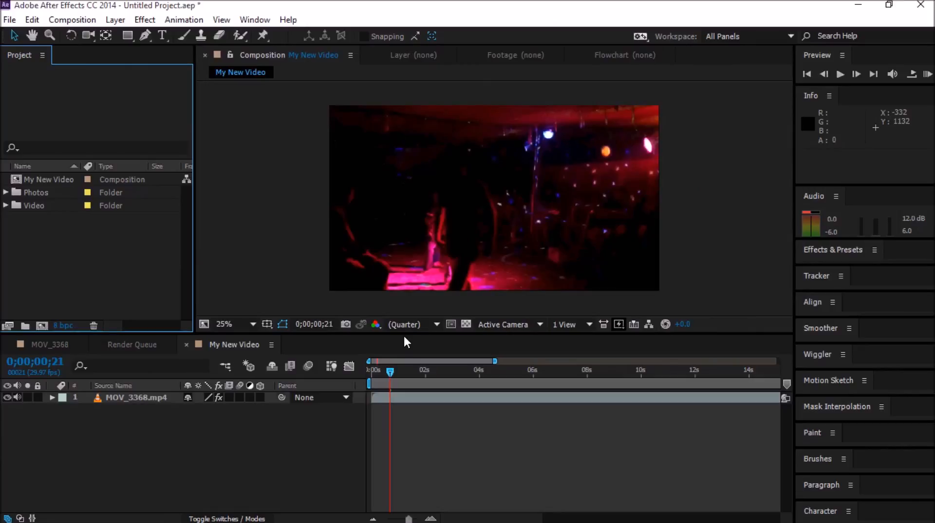
pyautogui.moveTo(412, 335); pyautogui.dragTo(411, 433)
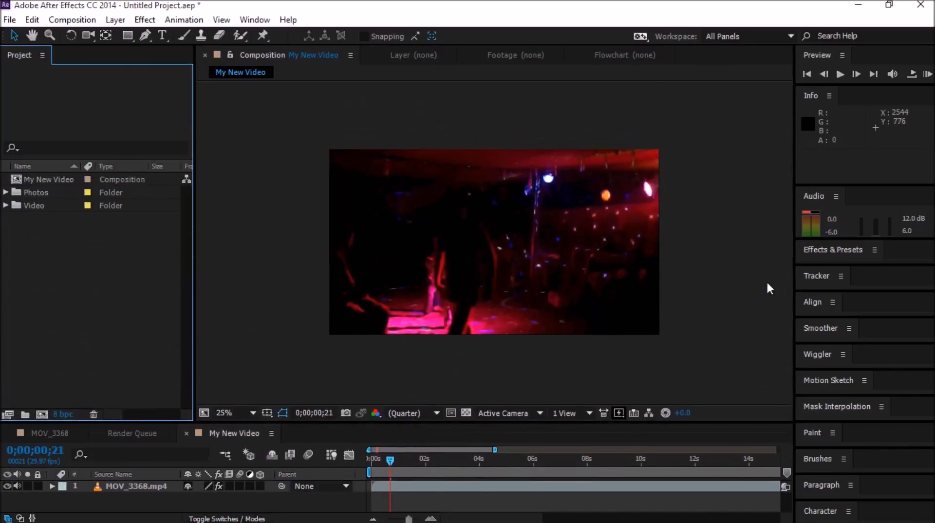
pyautogui.moveTo(793, 250); pyautogui.dragTo(771, 239)
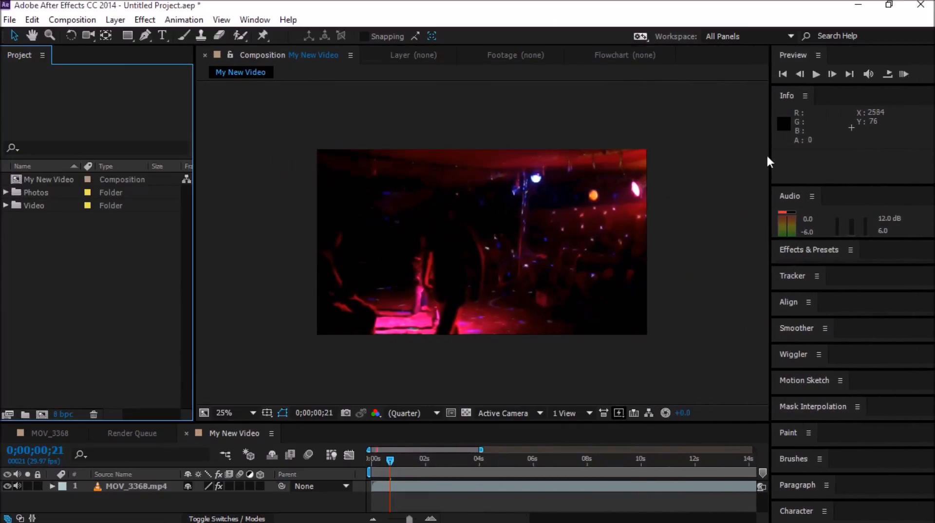
pyautogui.moveTo(801, 53); pyautogui.dragTo(75, 88)
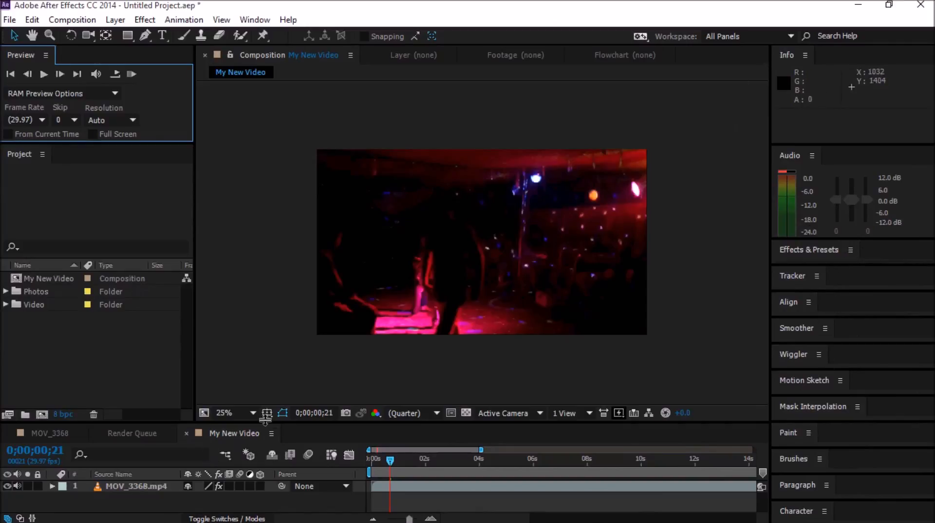
pyautogui.moveTo(810, 249); pyautogui.dragTo(110, 171)
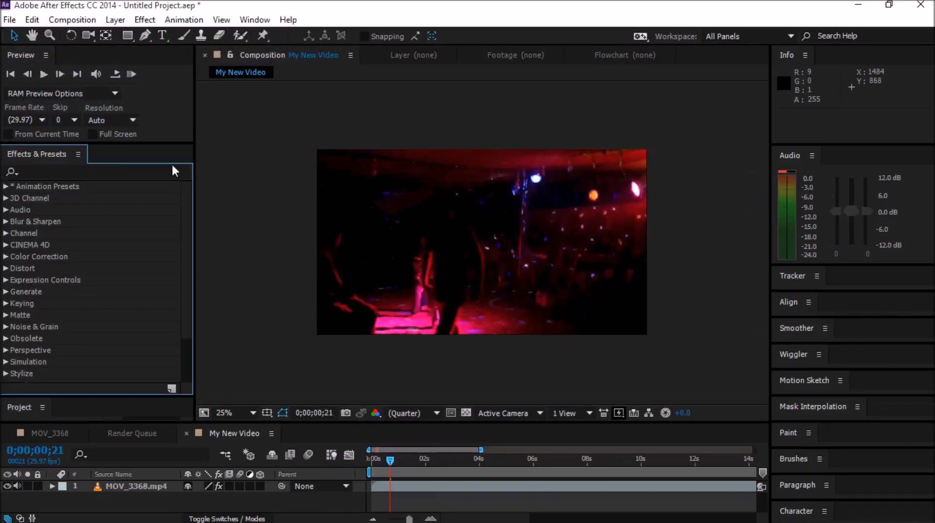
pyautogui.click(789, 37)
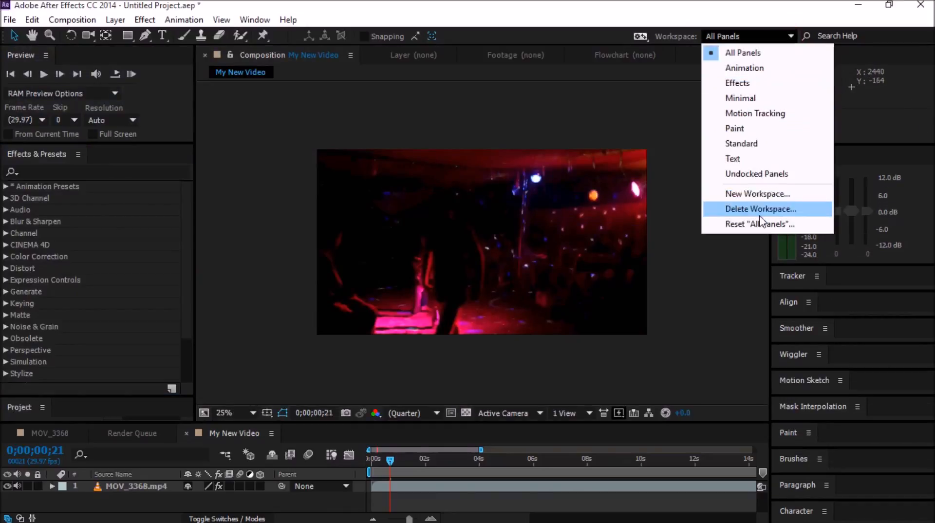
pyautogui.click(757, 193)
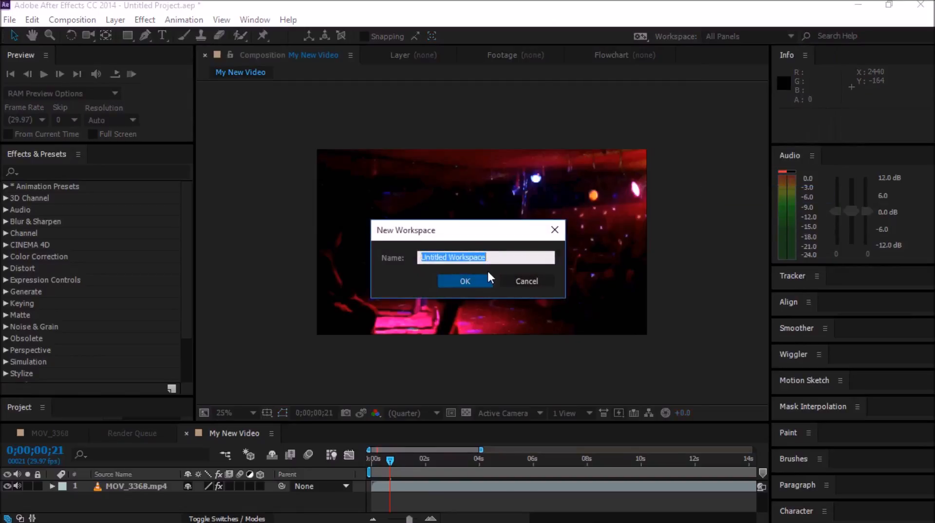
pyautogui.click(527, 283)
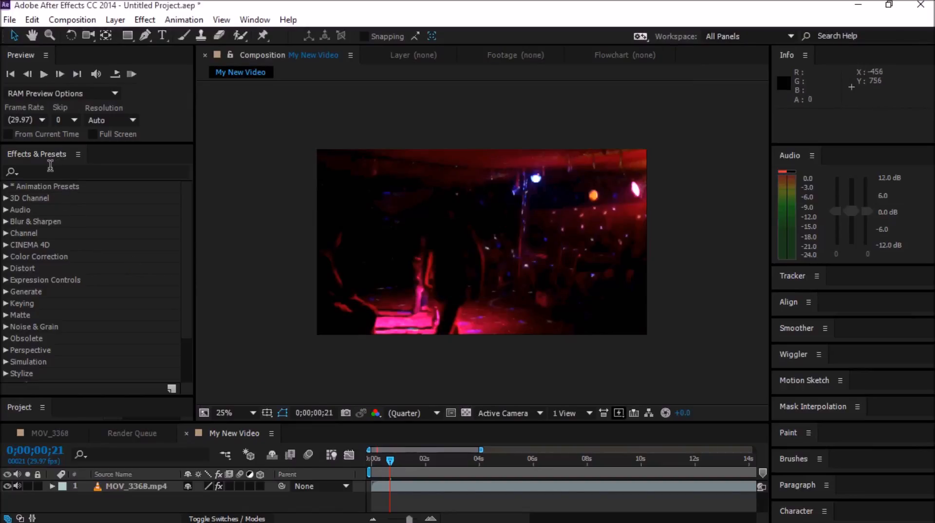
# - Search the effects and presets for "blur" and browse the matching effects
pyautogui.click(50, 170)
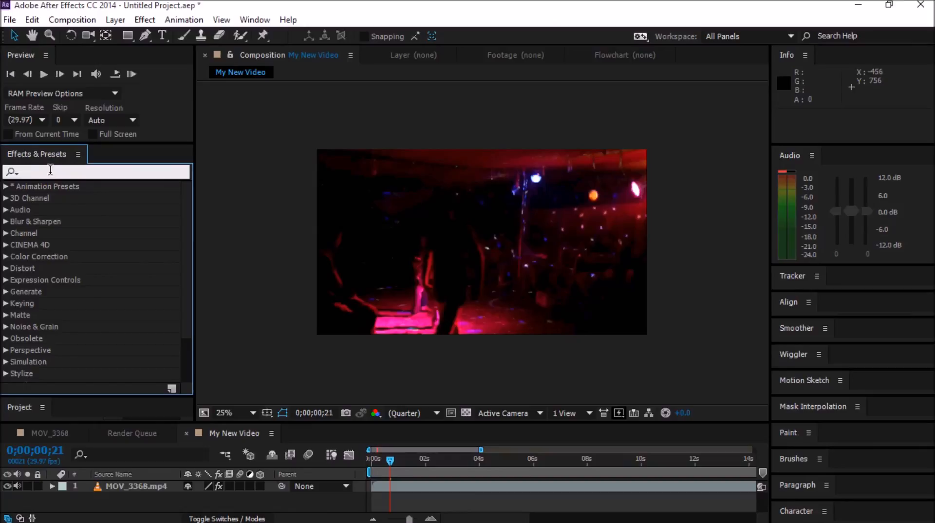
pyautogui.write('blur')
pyautogui.scroll(-5, 51, 297)
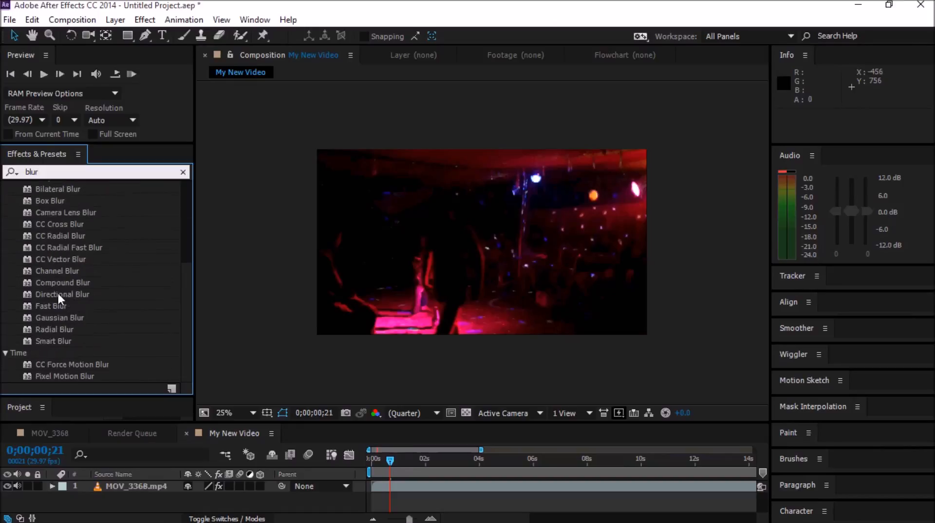
pyautogui.scroll(1, 39, 274)
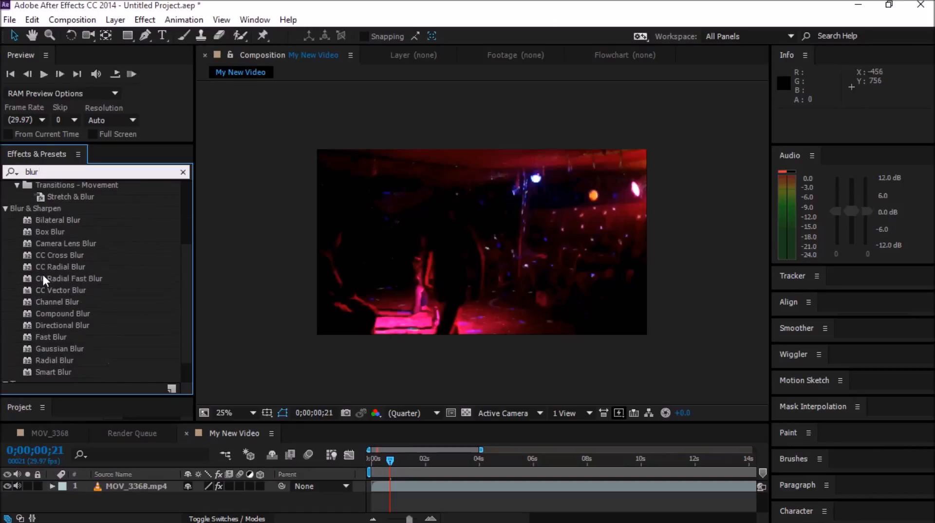
pyautogui.scroll(-1, 63, 279)
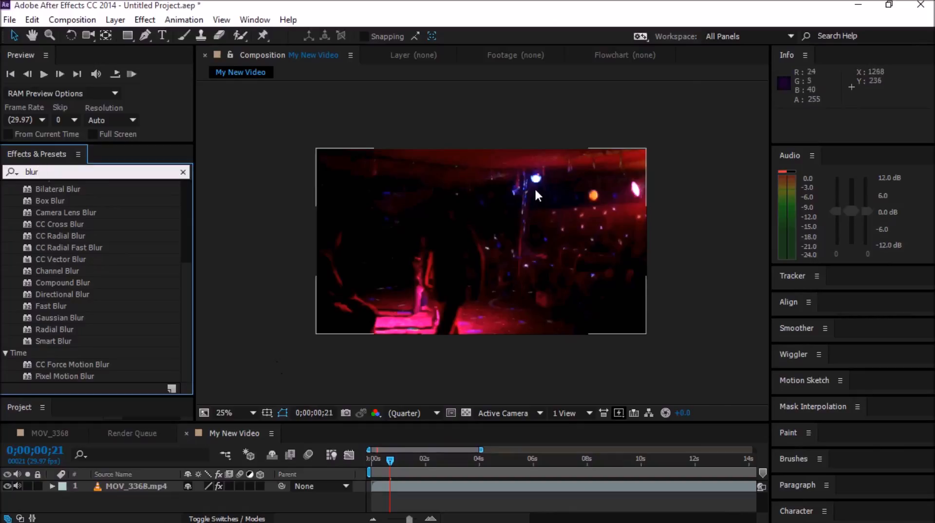
# - Reset the All Panels workspace to its original layout and move the current time to 0;00;00;00
pyautogui.click(791, 36)
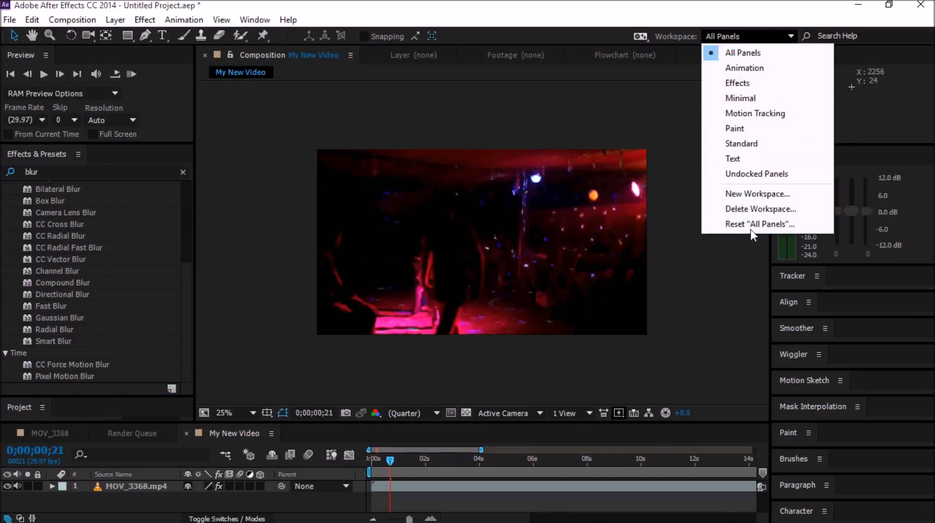
pyautogui.click(767, 224)
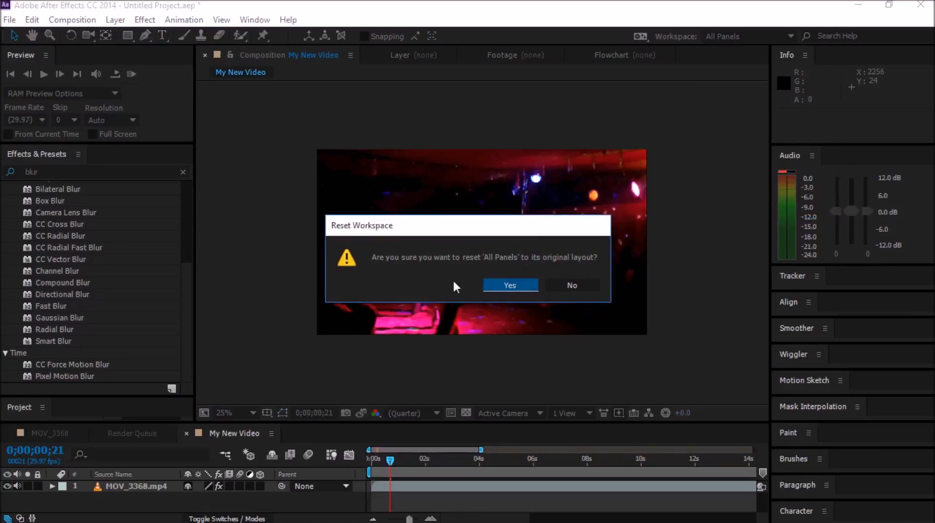
pyautogui.click(496, 283)
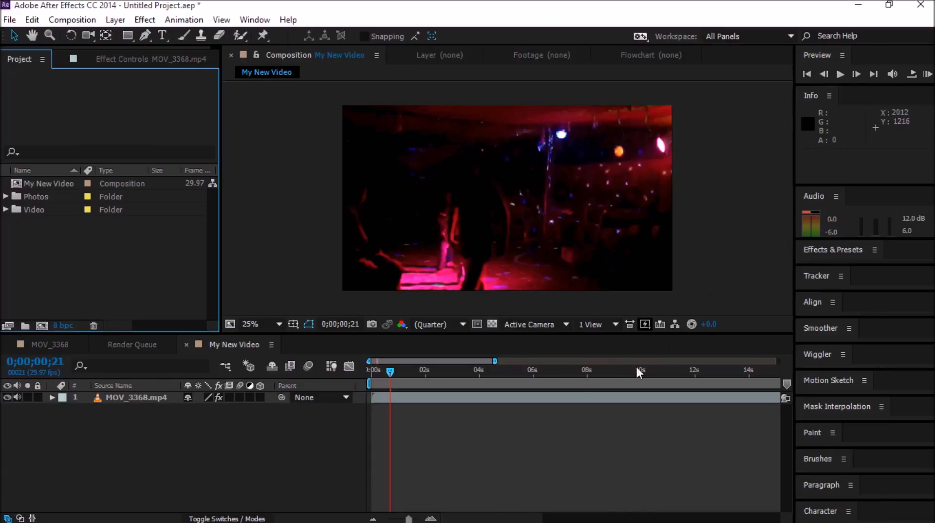
pyautogui.moveTo(392, 375); pyautogui.dragTo(359, 373)
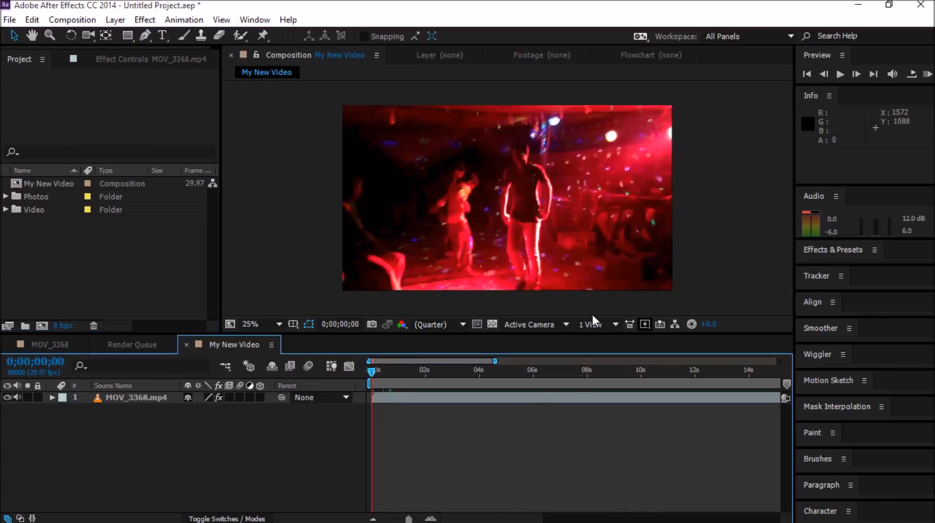